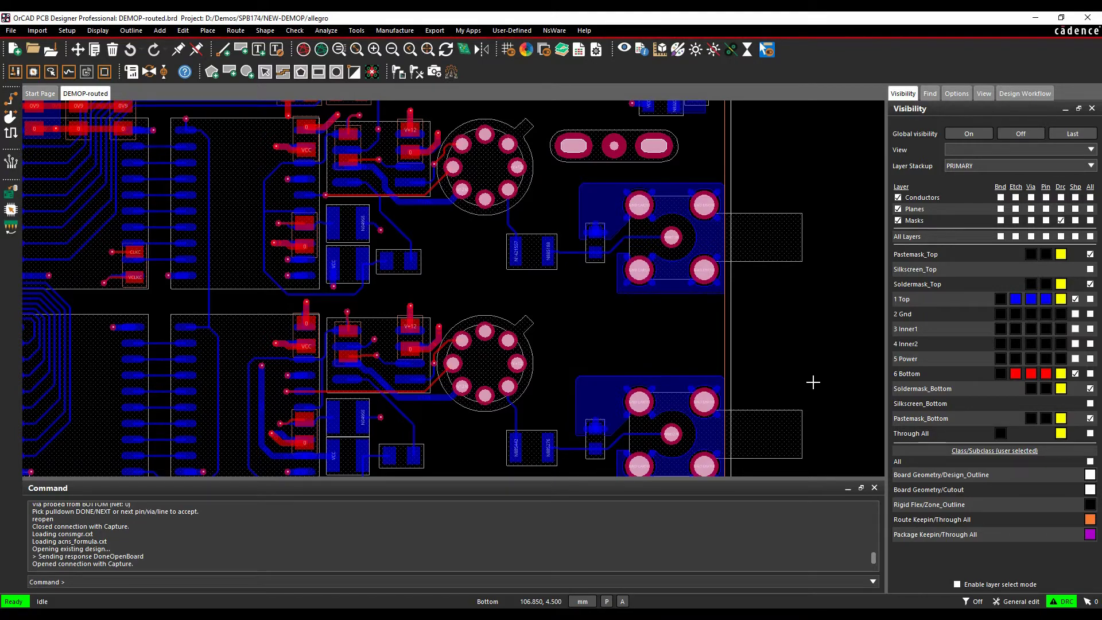
Start manual testprep from Manufacture > Test Points > Manual and dismiss its context popup.
{"action": "left_click", "coordinate": [396, 32]}
{"action": "mouse_move", "coordinate": [447, 201]}
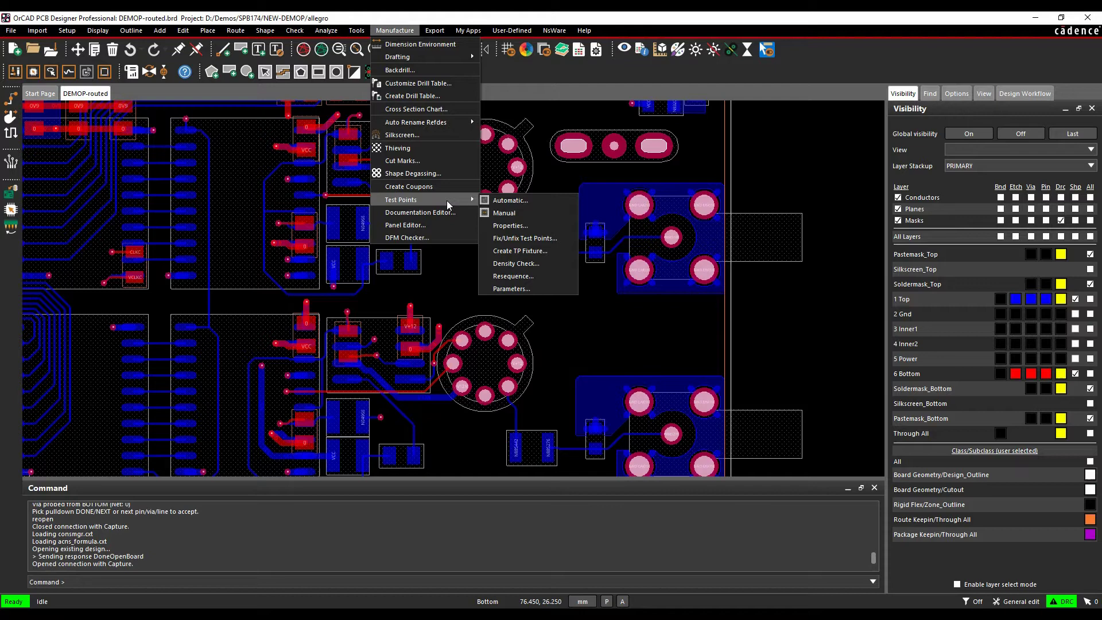
{"action": "left_click", "coordinate": [511, 214]}
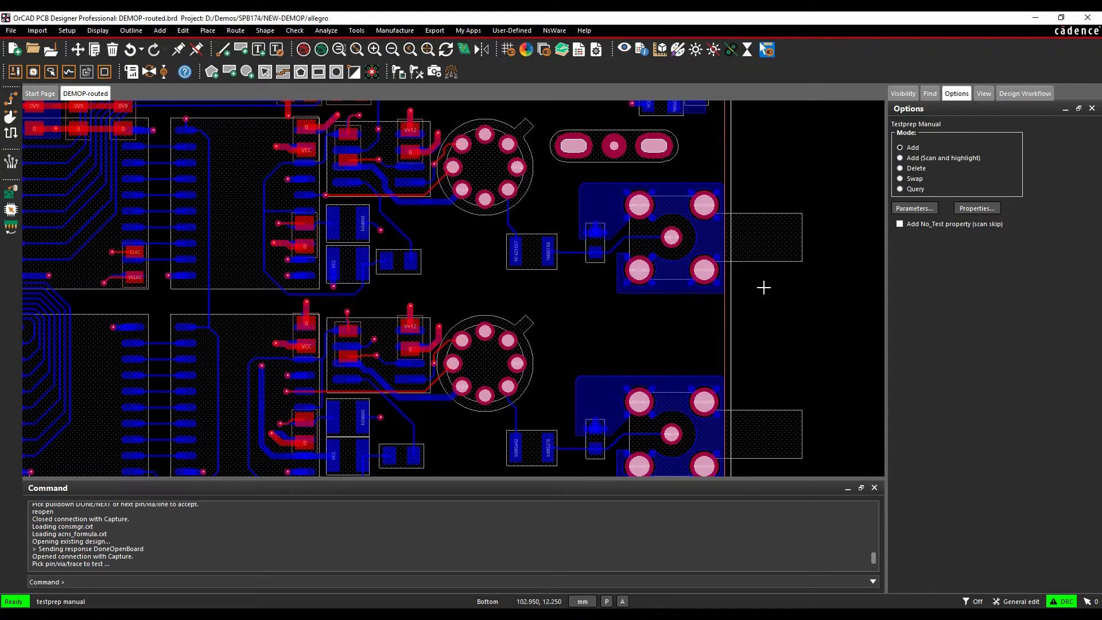
{"action": "right_click", "coordinate": [771, 161]}
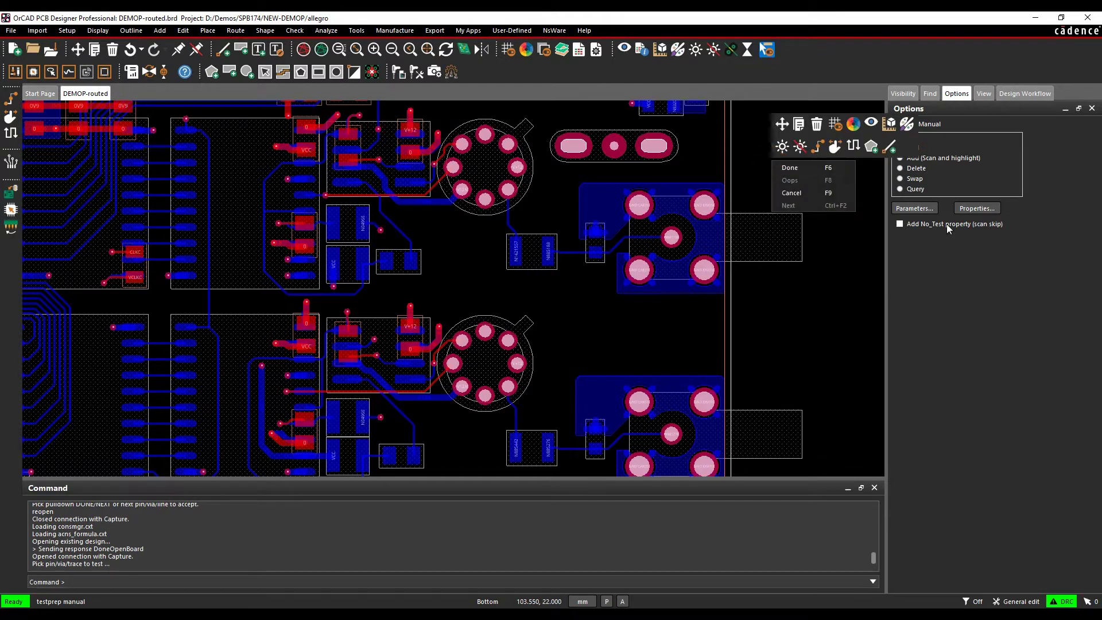
{"action": "left_click", "coordinate": [974, 277]}
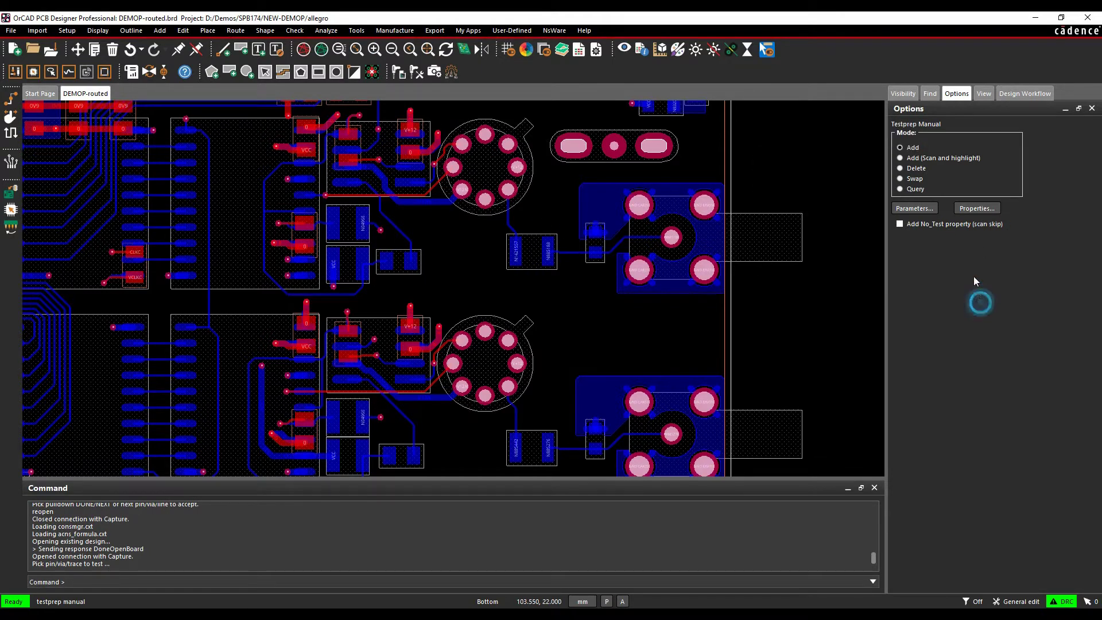
Switch the Testprep Manual options to Properties for adding NO_TEST to nets.
{"action": "left_click", "coordinate": [983, 210]}
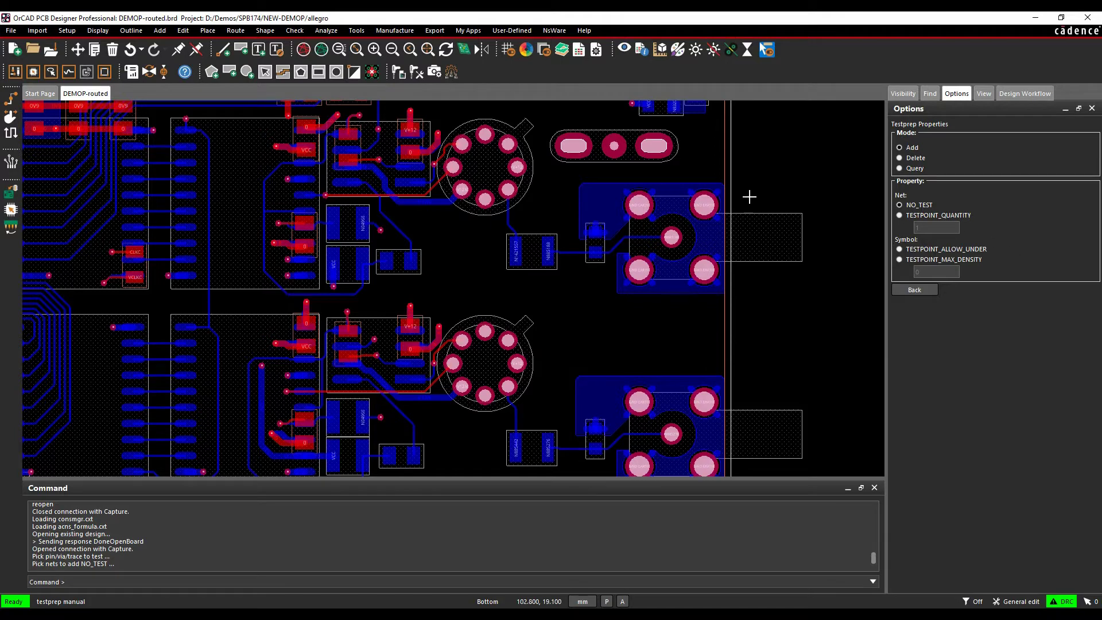
{"action": "left_click", "coordinate": [580, 52]}
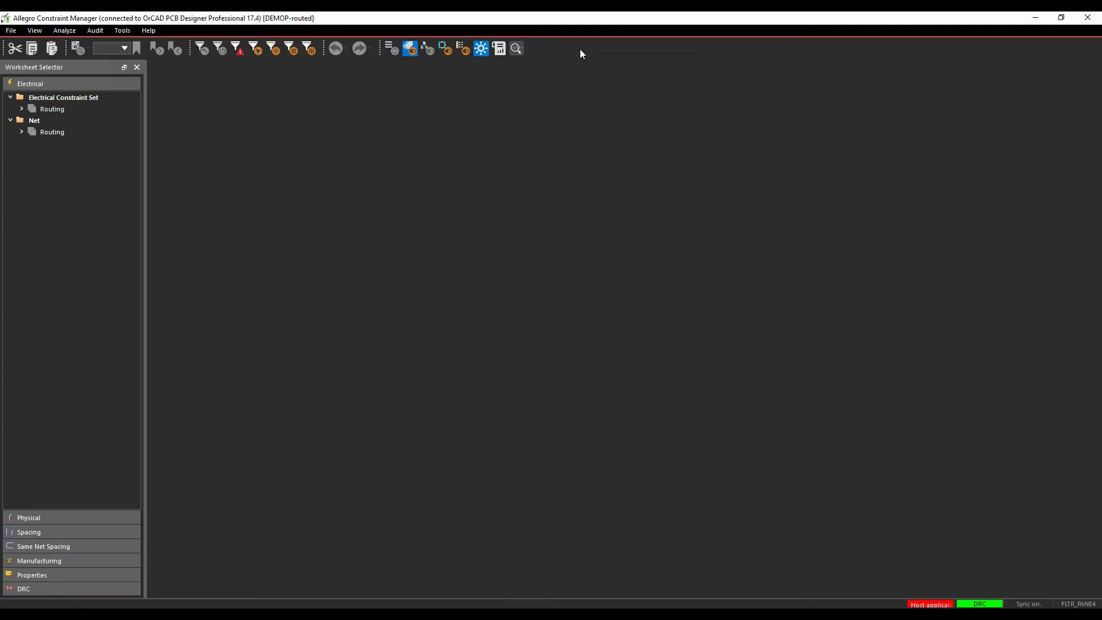
{"action": "left_click", "coordinate": [32, 575]}
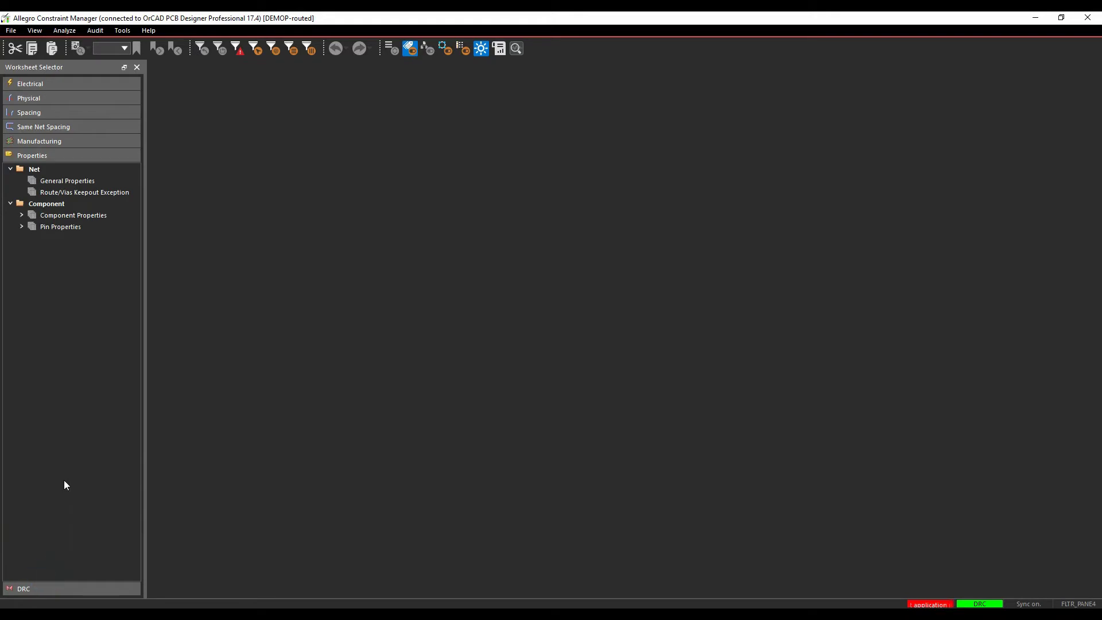
{"action": "left_click", "coordinate": [68, 181]}
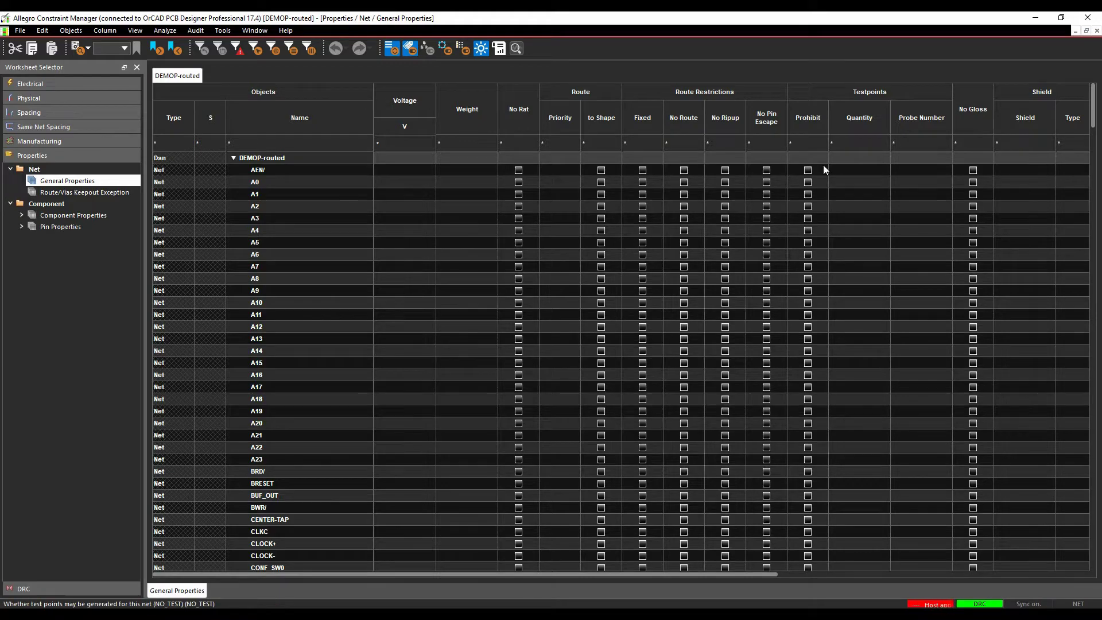
{"action": "scroll", "coordinate": [823, 169], "scroll_direction": "down", "scroll_amount": 7}
{"action": "scroll", "coordinate": [824, 179], "scroll_direction": "up", "scroll_amount": 7}
Close the constraint manager and return to the manual test point modes with Done.
{"action": "key", "text": "alt+F4"}
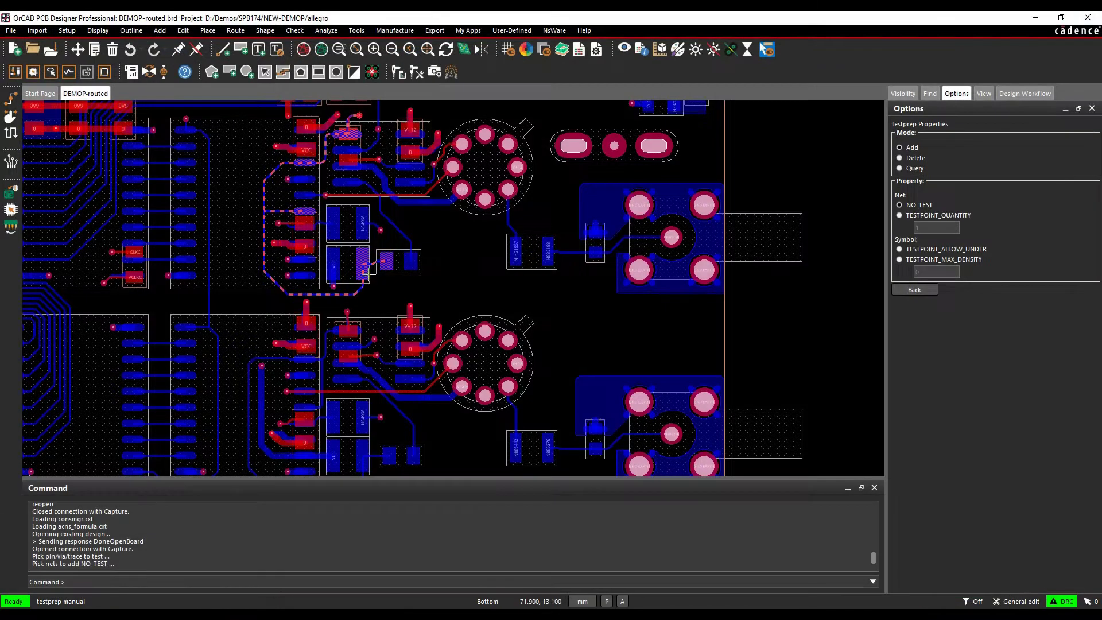
{"action": "right_click", "coordinate": [776, 319]}
{"action": "left_click", "coordinate": [801, 340]}
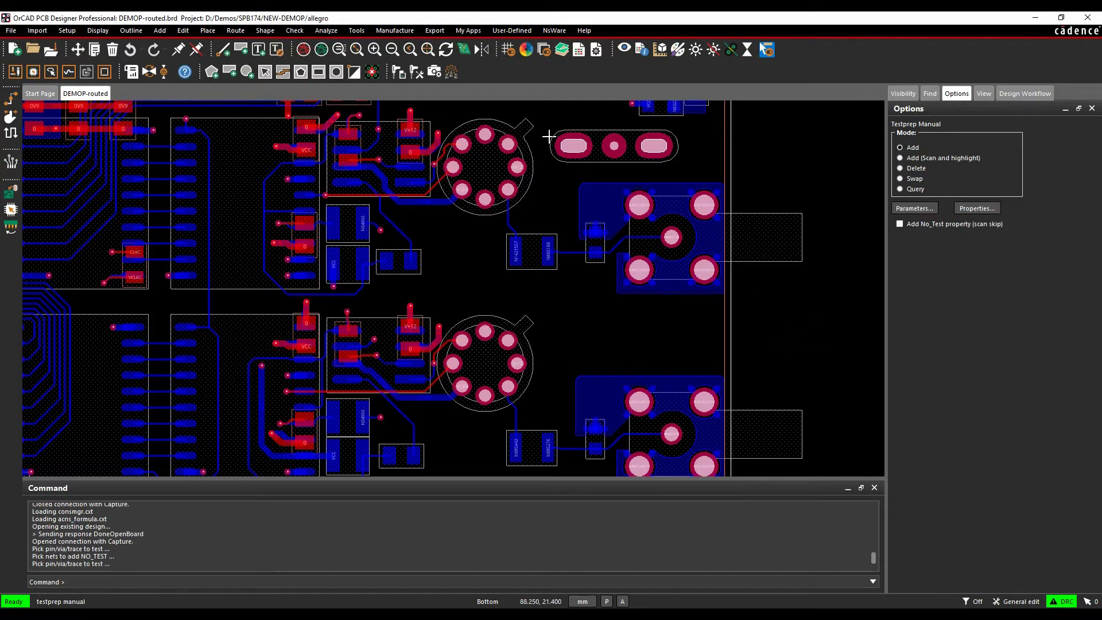
Set testprep parameters: Via pins, Either padstack, Bottom layer, Single method, bare board test, TP labels.
{"action": "left_click", "coordinate": [920, 210]}
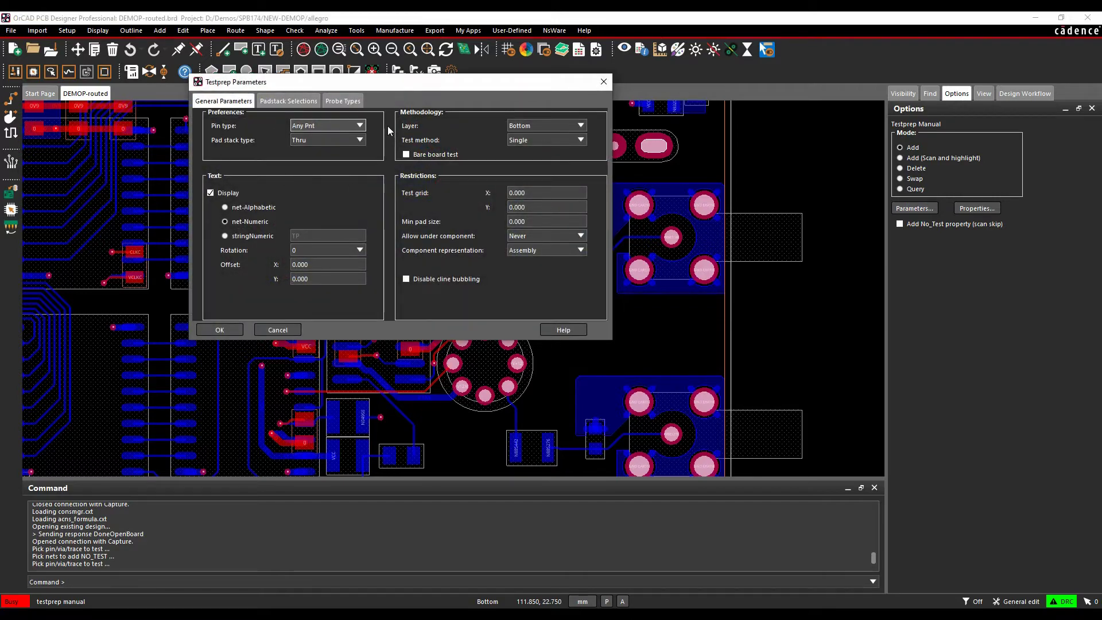
{"action": "left_click", "coordinate": [324, 125]}
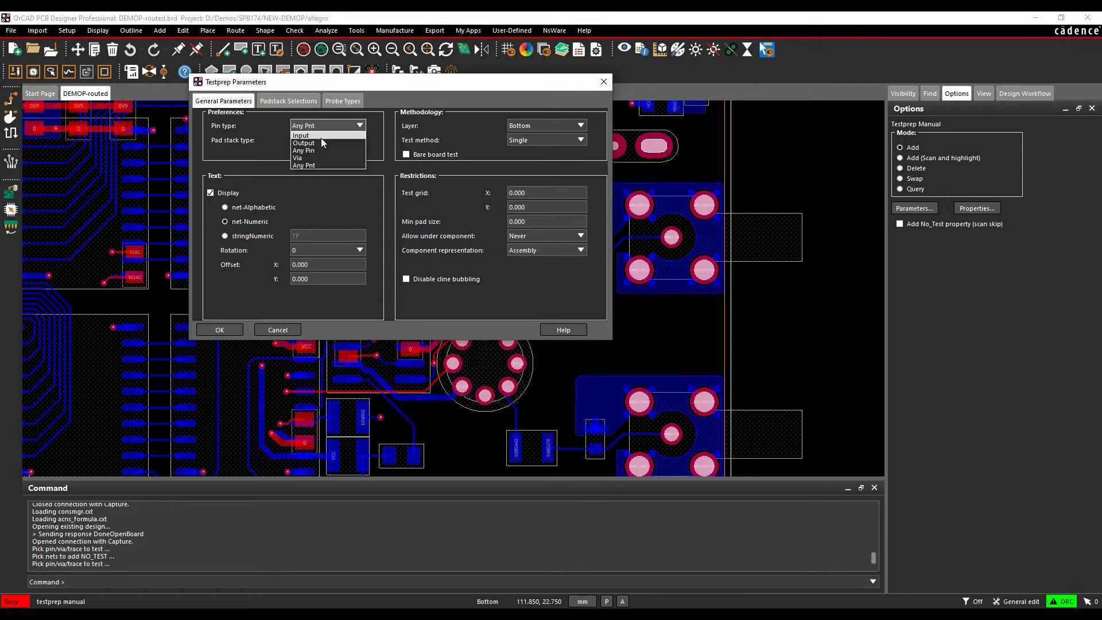
{"action": "left_click", "coordinate": [310, 159]}
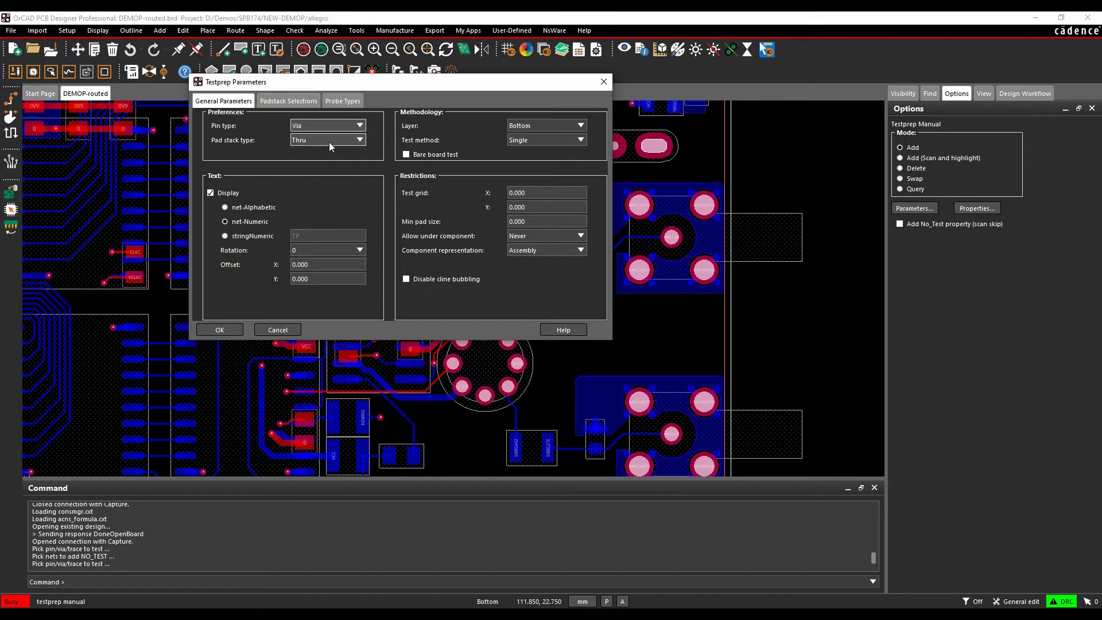
{"action": "left_click", "coordinate": [330, 137]}
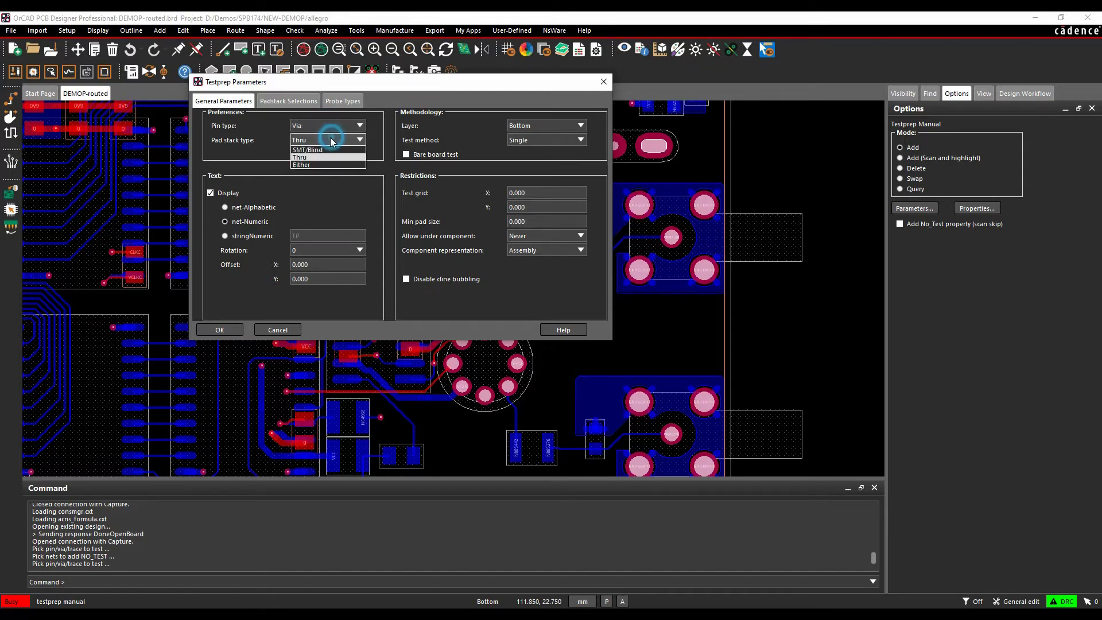
{"action": "left_click", "coordinate": [319, 165]}
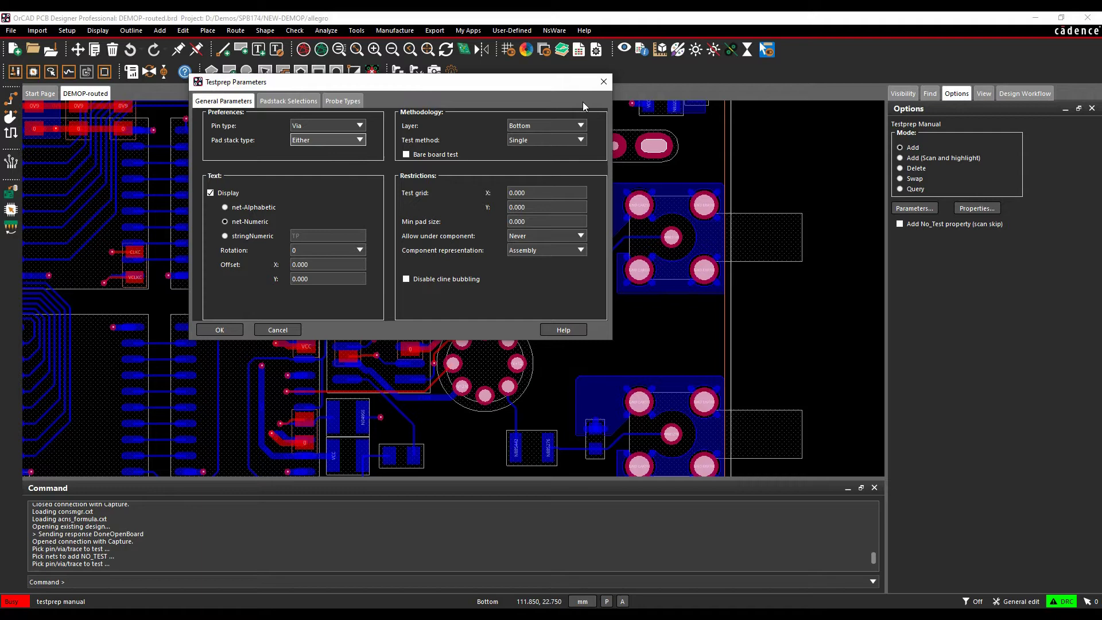
{"action": "left_click", "coordinate": [581, 126]}
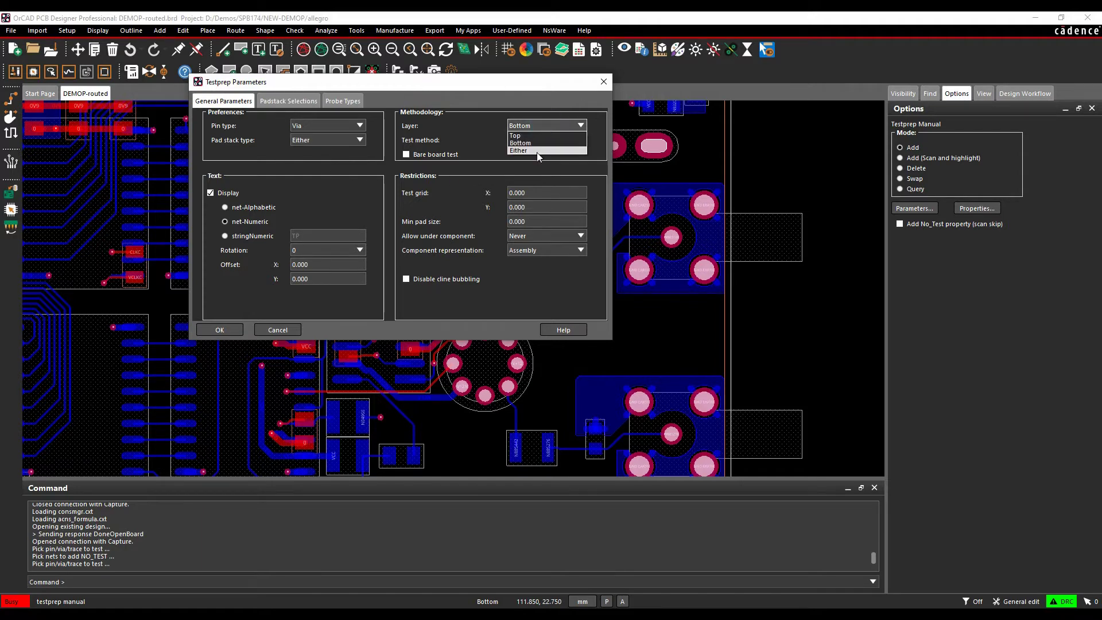
{"action": "left_click", "coordinate": [536, 143]}
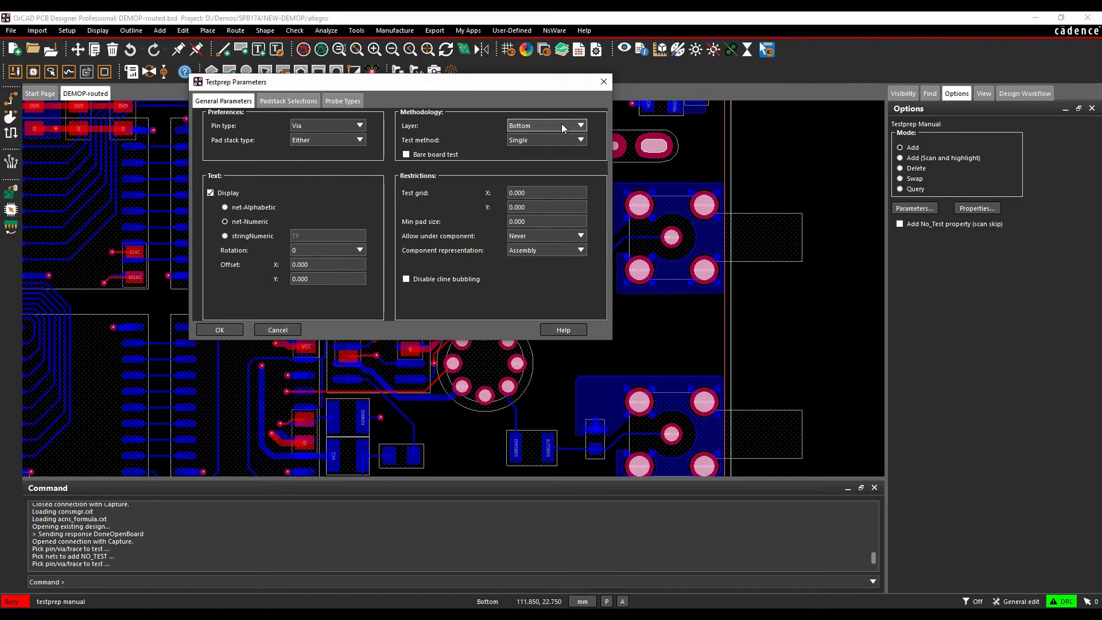
{"action": "left_click", "coordinate": [546, 141]}
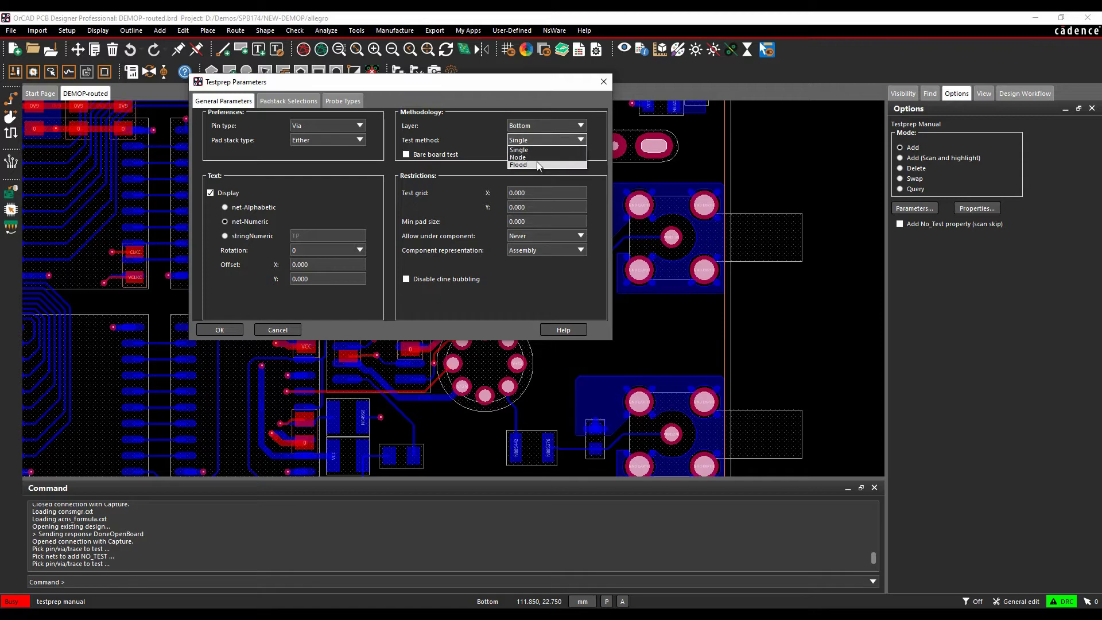
{"action": "left_click", "coordinate": [538, 150]}
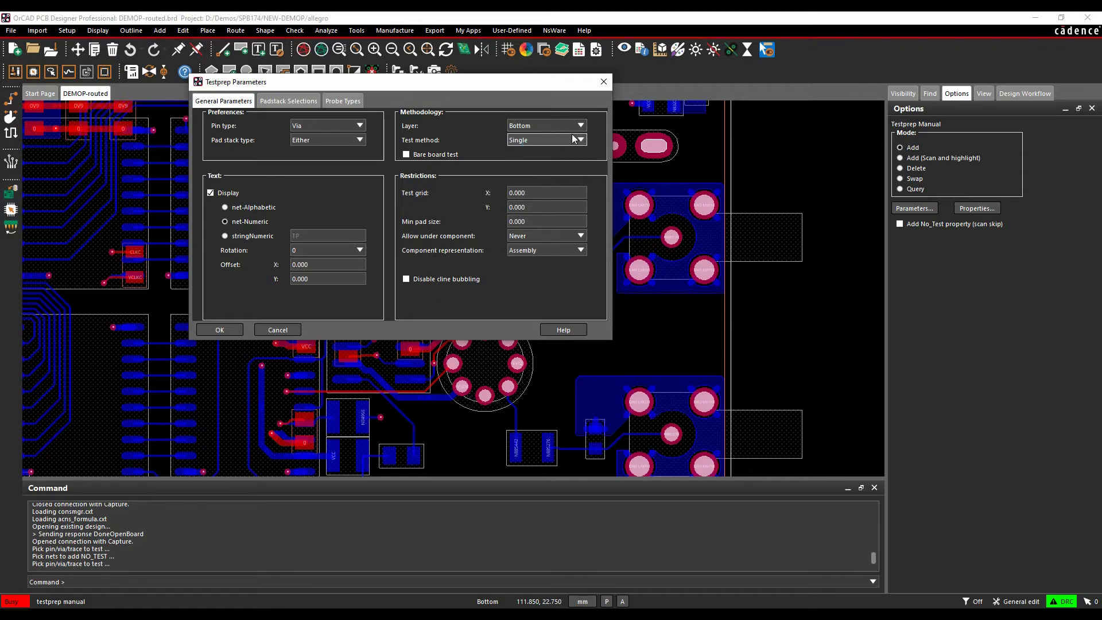
{"action": "left_click", "coordinate": [406, 155]}
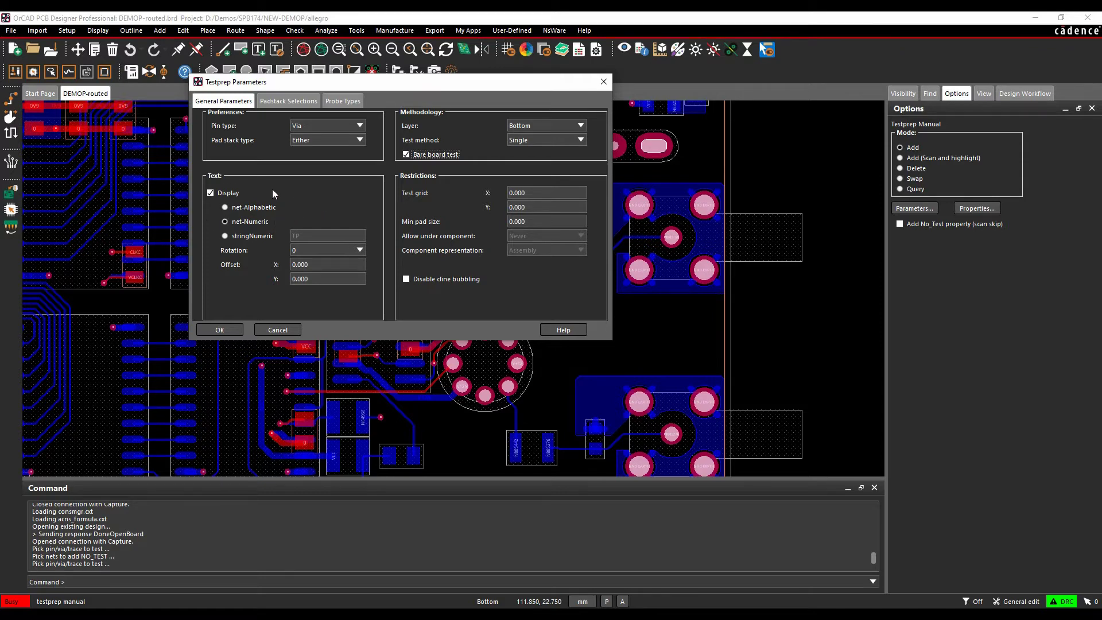
{"action": "left_click", "coordinate": [225, 236]}
Set the Thru Via bottom-side testpoint padstack to VIA on Padstack Selections.
{"action": "left_click", "coordinate": [273, 101]}
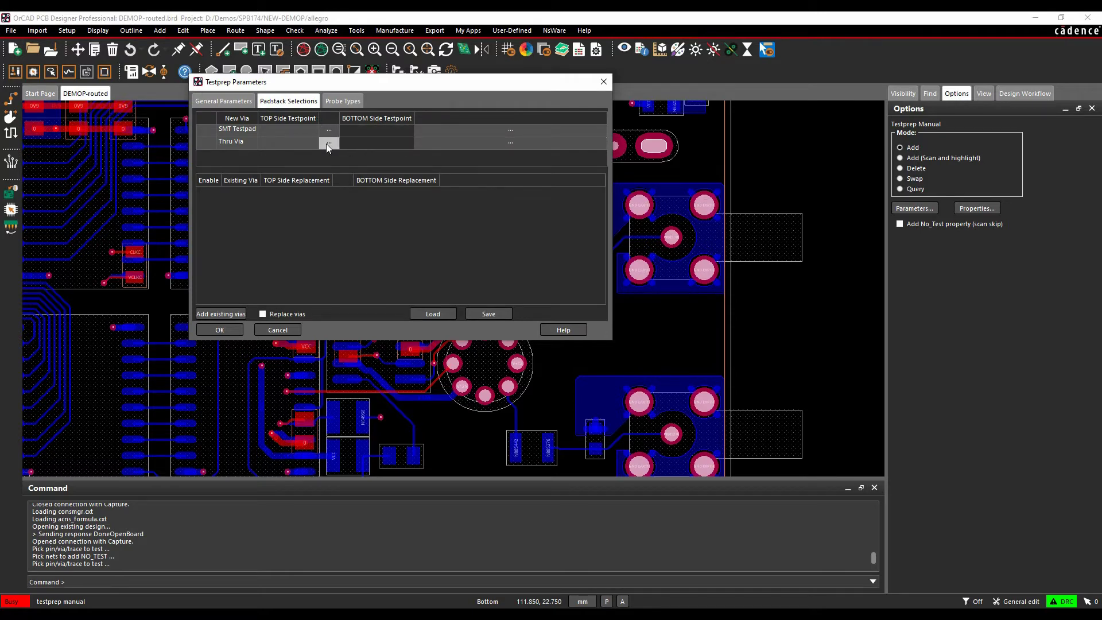
{"action": "left_click", "coordinate": [520, 142]}
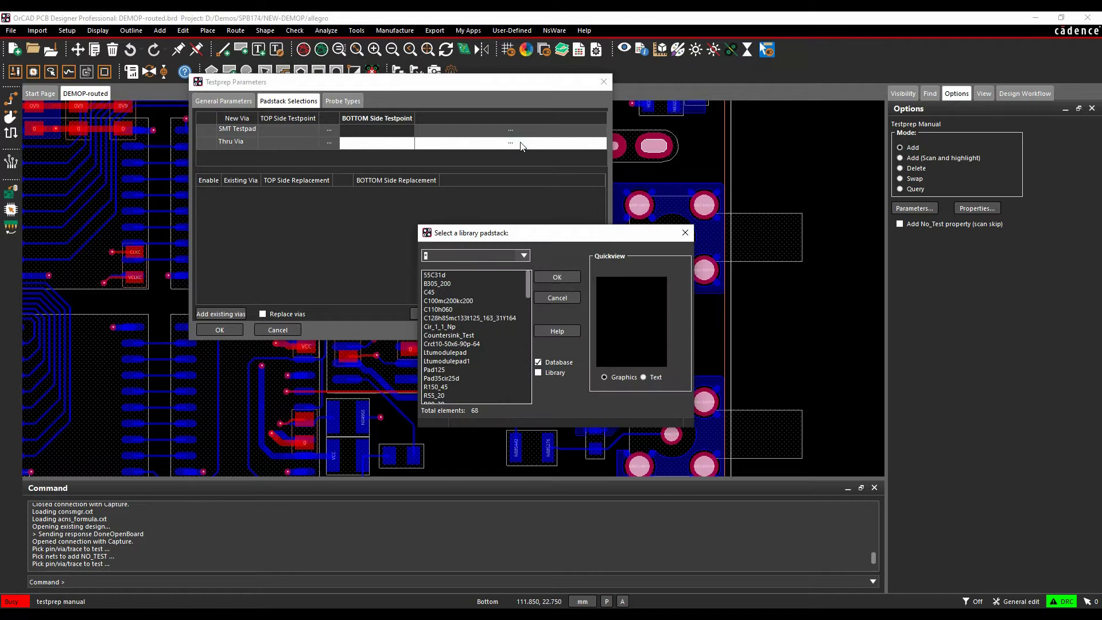
{"action": "left_click_drag", "start_coordinate": [525, 281], "coordinate": [538, 401]}
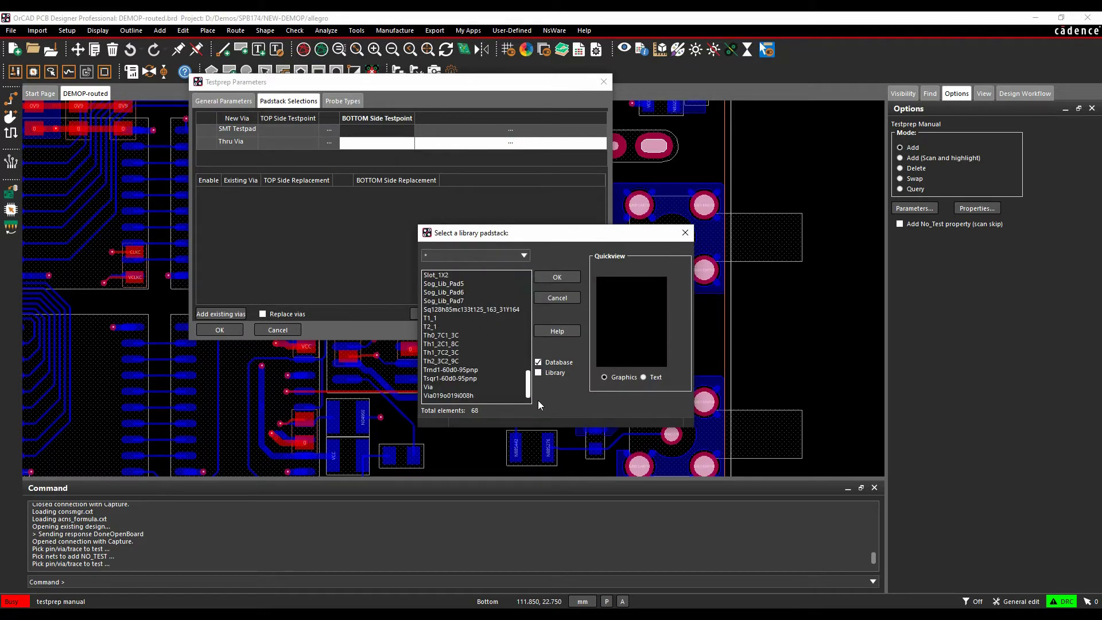
{"action": "double_click", "coordinate": [467, 388]}
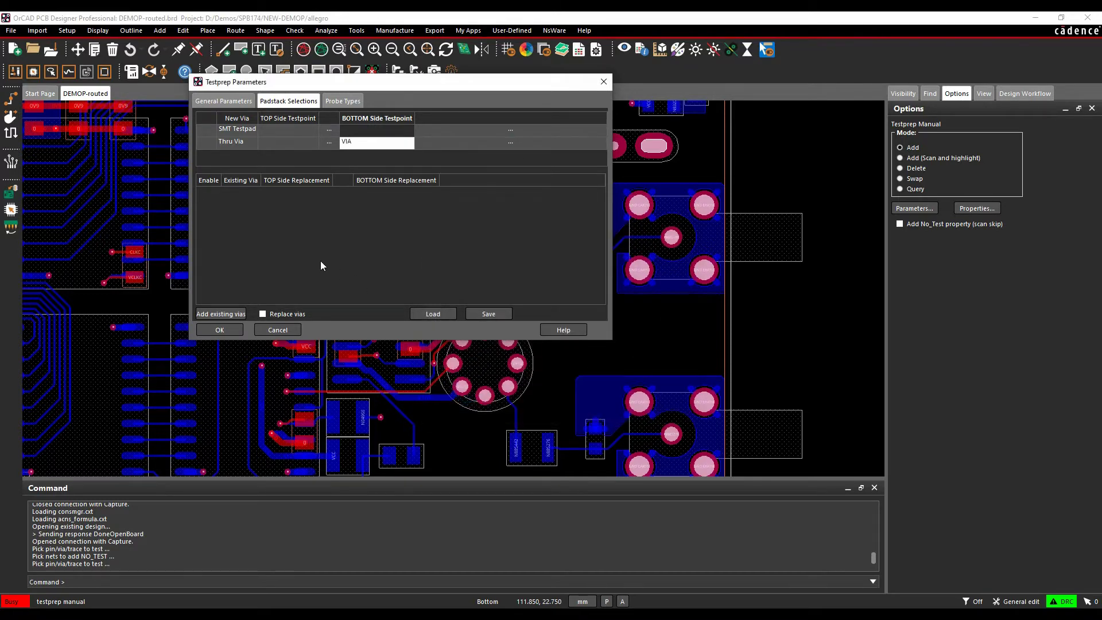
Make existing VIA vias get the Via_Tesrpoint_Btm bottom replacement padstack, with replacement enabled.
{"action": "left_click", "coordinate": [228, 316]}
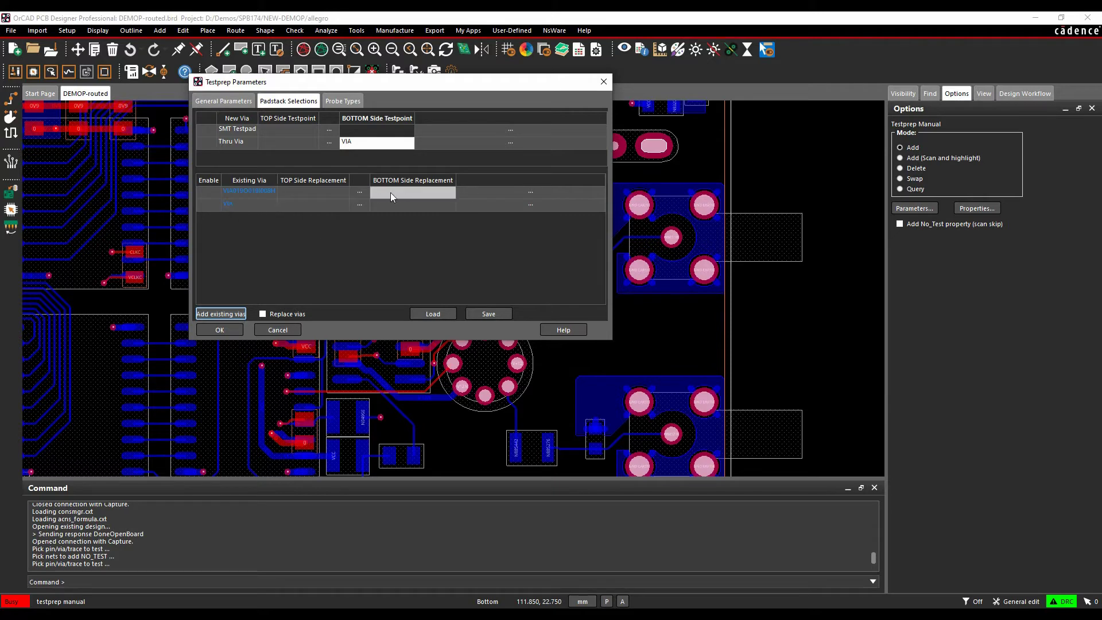
{"action": "left_click", "coordinate": [538, 204]}
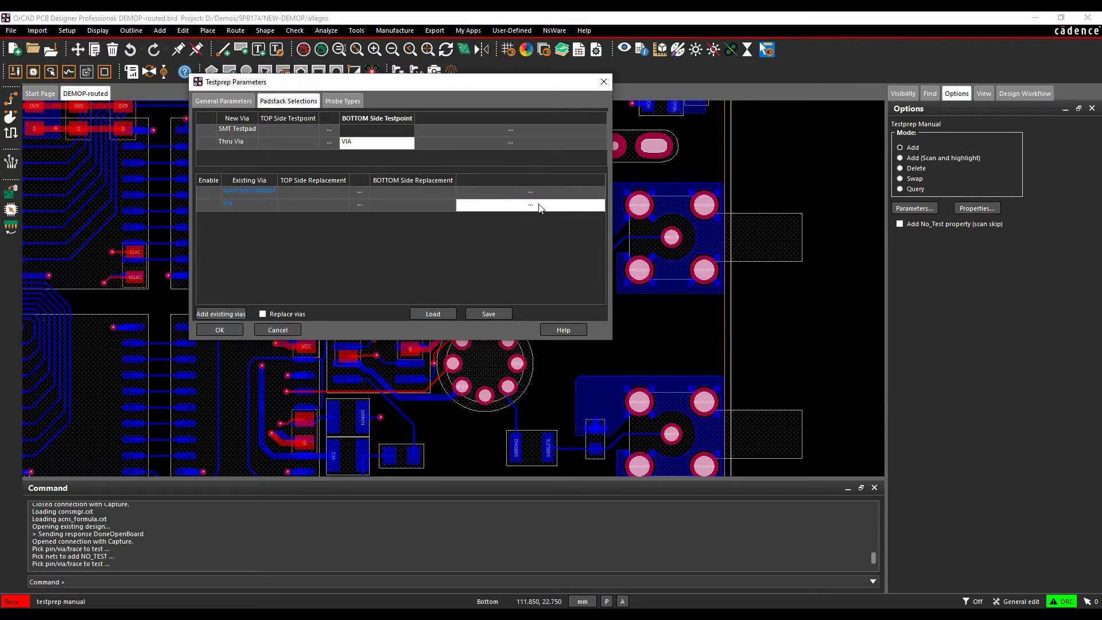
{"action": "left_click", "coordinate": [262, 314]}
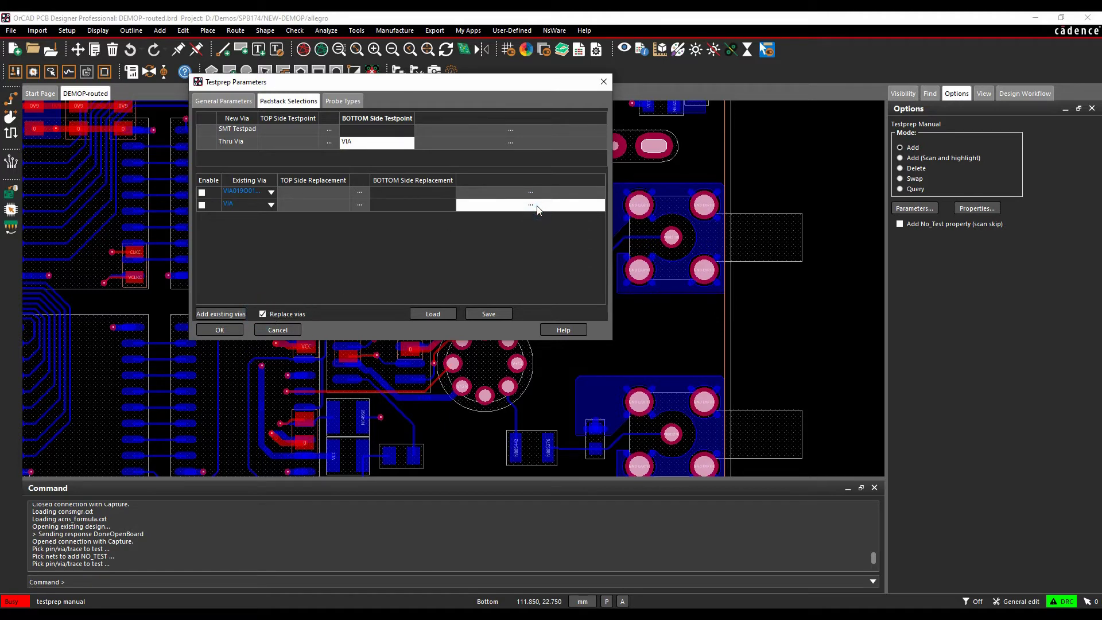
{"action": "left_click", "coordinate": [201, 209]}
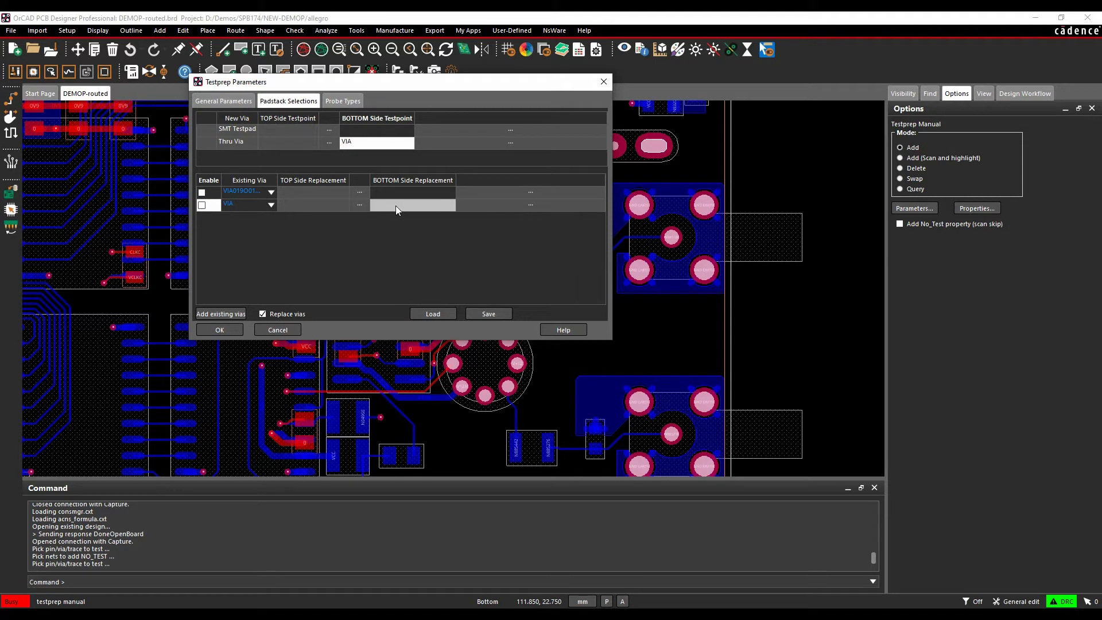
{"action": "left_click", "coordinate": [533, 206]}
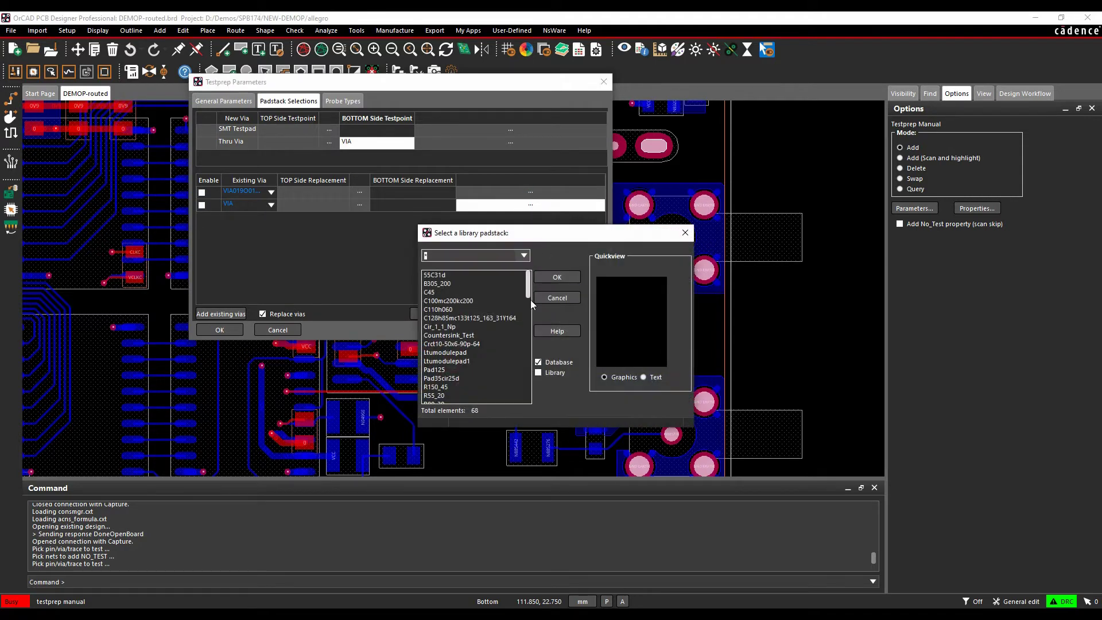
{"action": "left_click", "coordinate": [538, 373]}
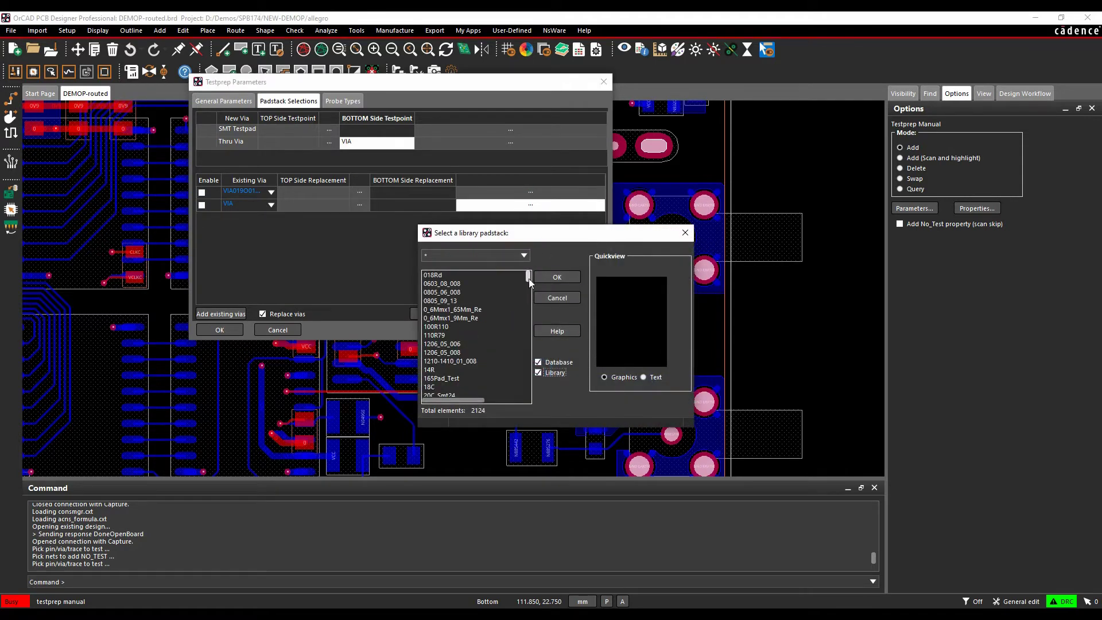
{"action": "scroll", "coordinate": [539, 377], "scroll_direction": "down", "scroll_amount": 10}
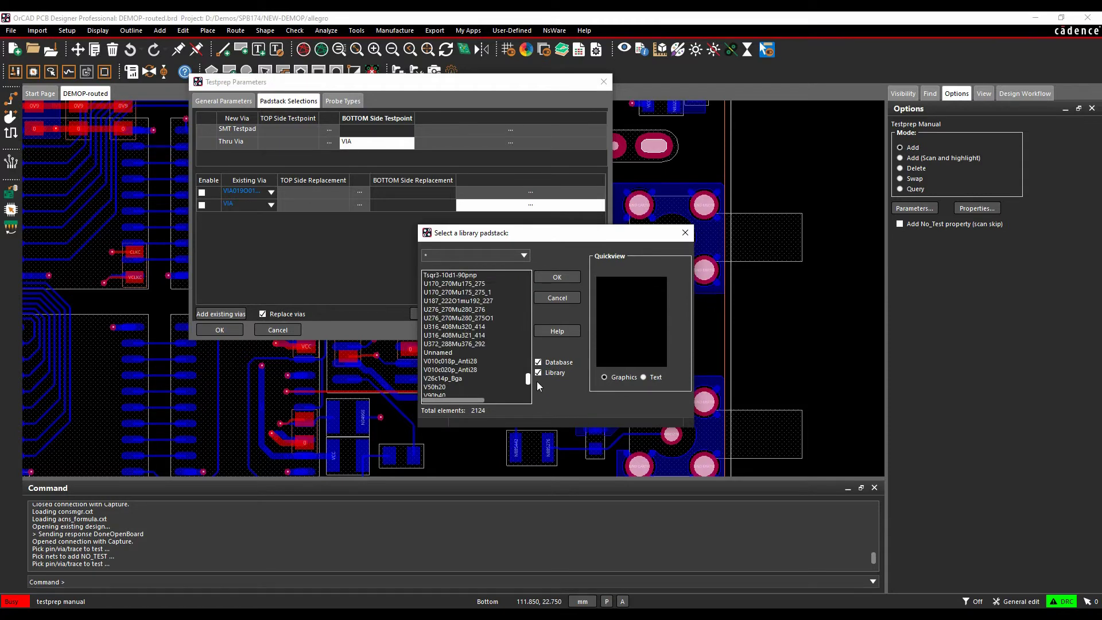
{"action": "scroll", "coordinate": [538, 384], "scroll_direction": "down", "scroll_amount": 5}
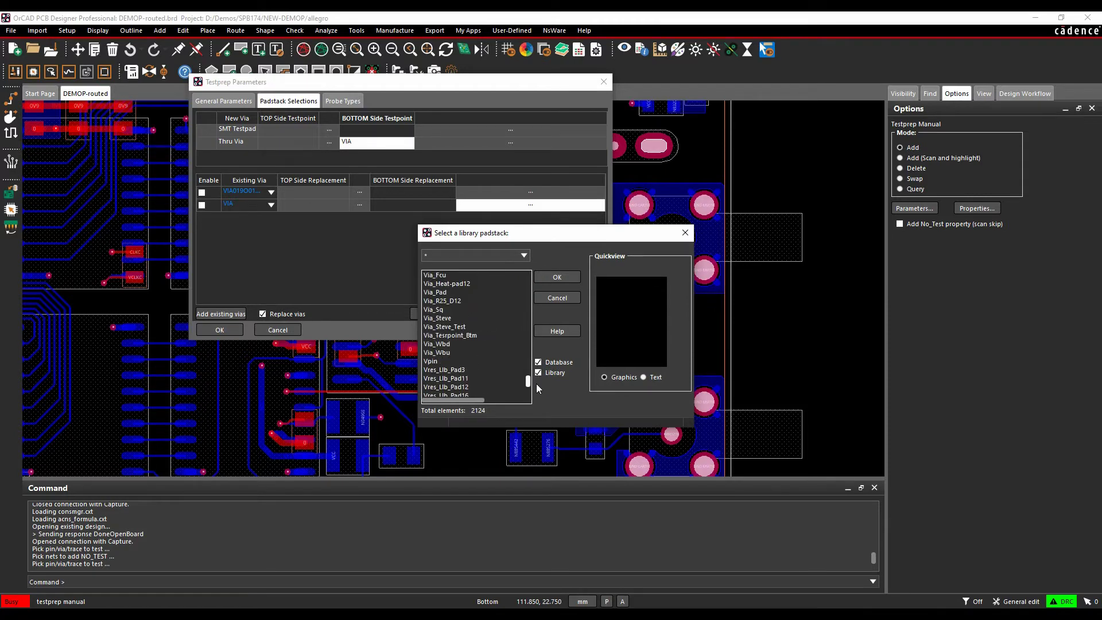
{"action": "left_click", "coordinate": [468, 335]}
{"action": "double_click", "coordinate": [469, 335]}
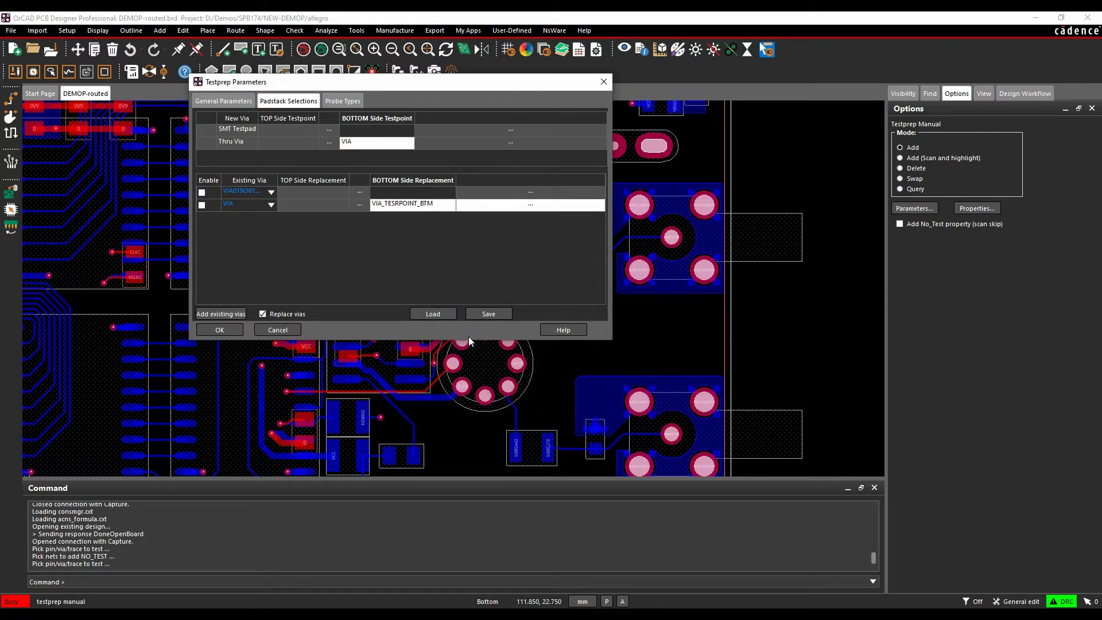
{"action": "left_click", "coordinate": [202, 205]}
Accept the testprep parameters and finish the current testprep session with Done.
{"action": "left_click", "coordinate": [219, 329]}
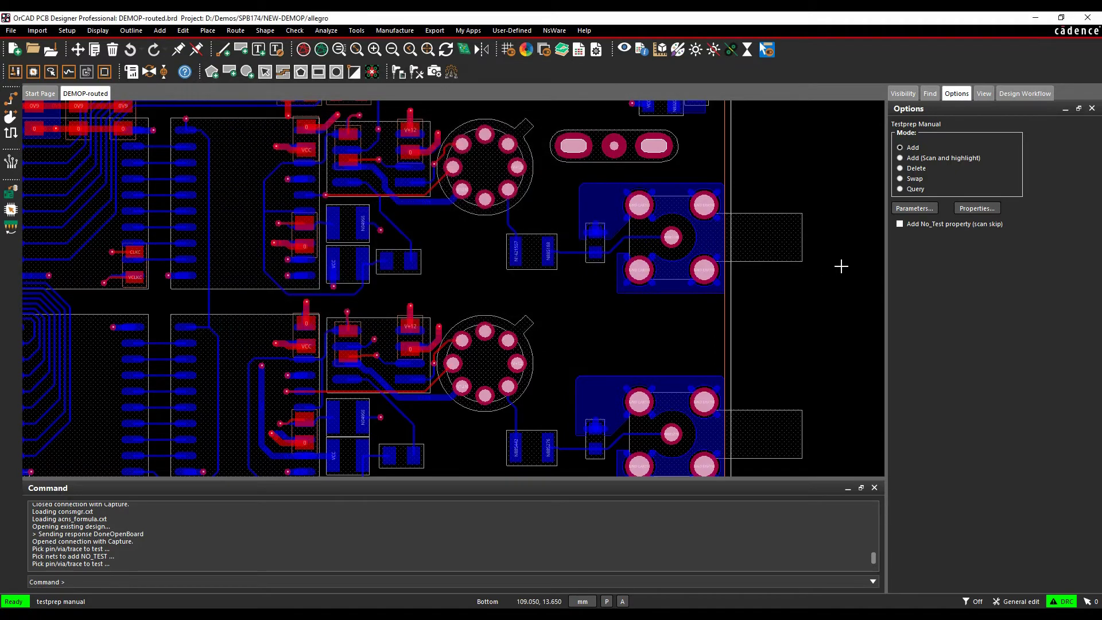
{"action": "right_click", "coordinate": [809, 285]}
{"action": "left_click", "coordinate": [818, 291]}
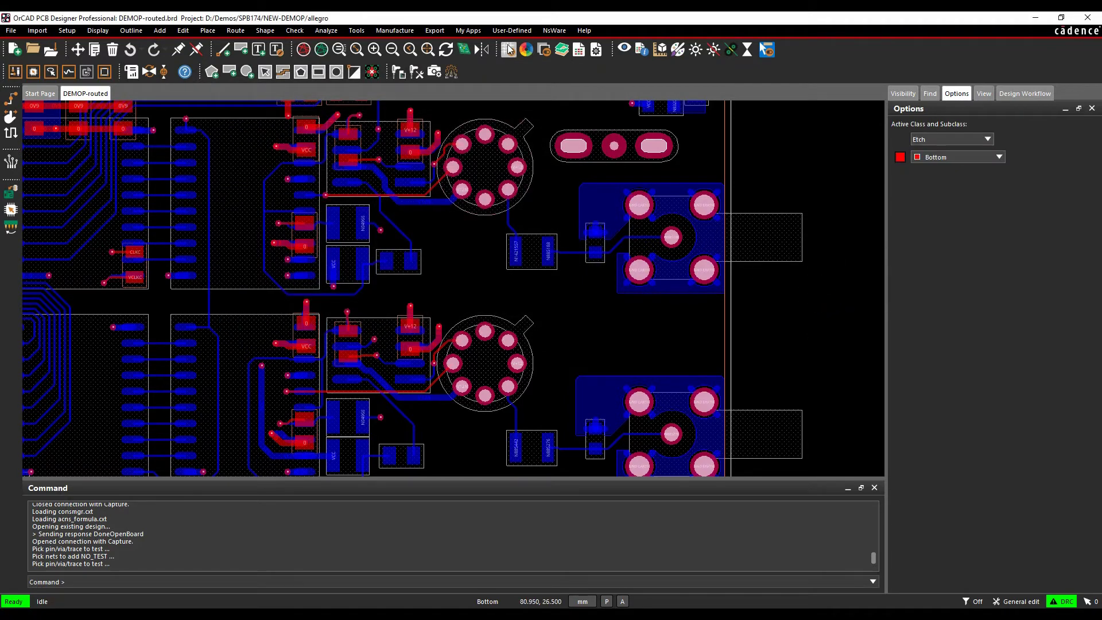
Restart manual testprep and probe the via on net N00048_USER_DESIGN_OUTPUTS0_D_1 from the bottom.
{"action": "left_click", "coordinate": [401, 31]}
{"action": "mouse_move", "coordinate": [431, 199]}
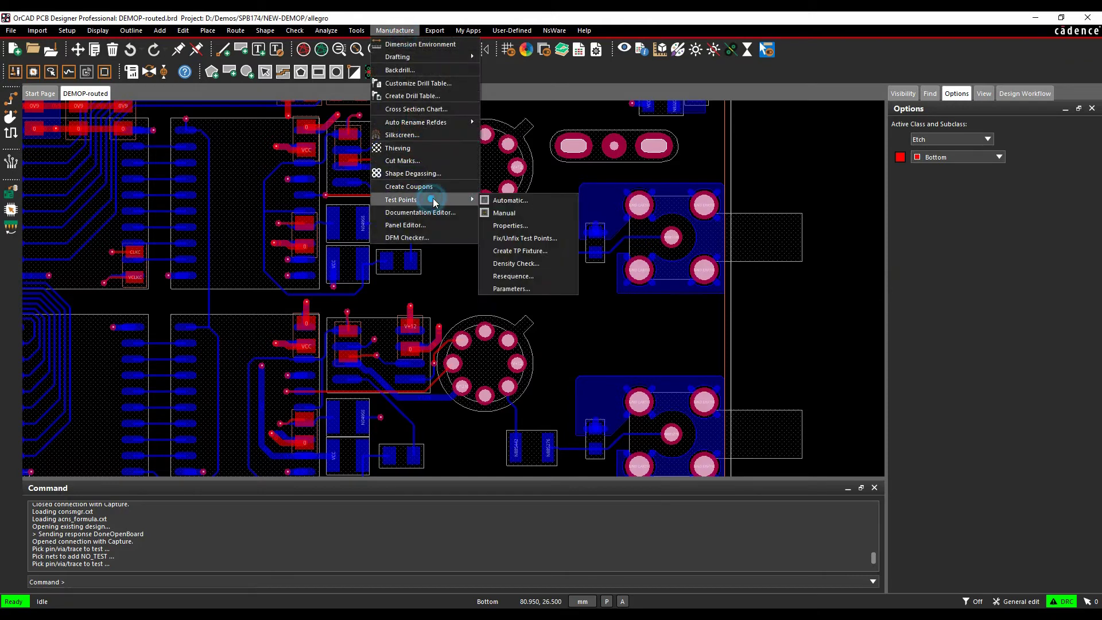
{"action": "left_click", "coordinate": [531, 212]}
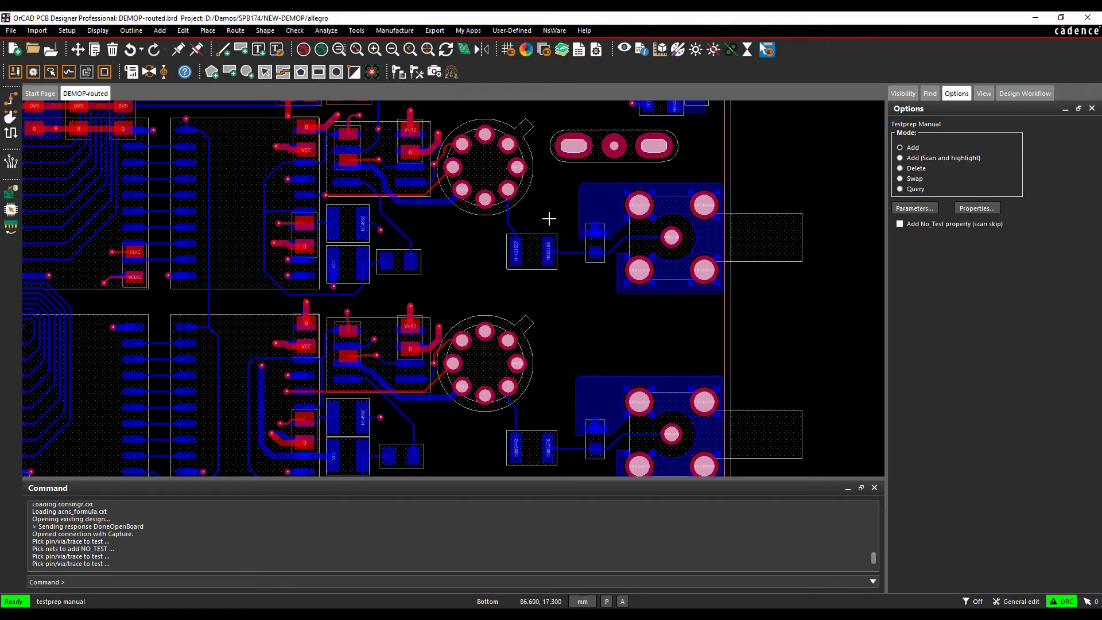
{"action": "scroll", "coordinate": [346, 381], "scroll_direction": "up", "scroll_amount": 3}
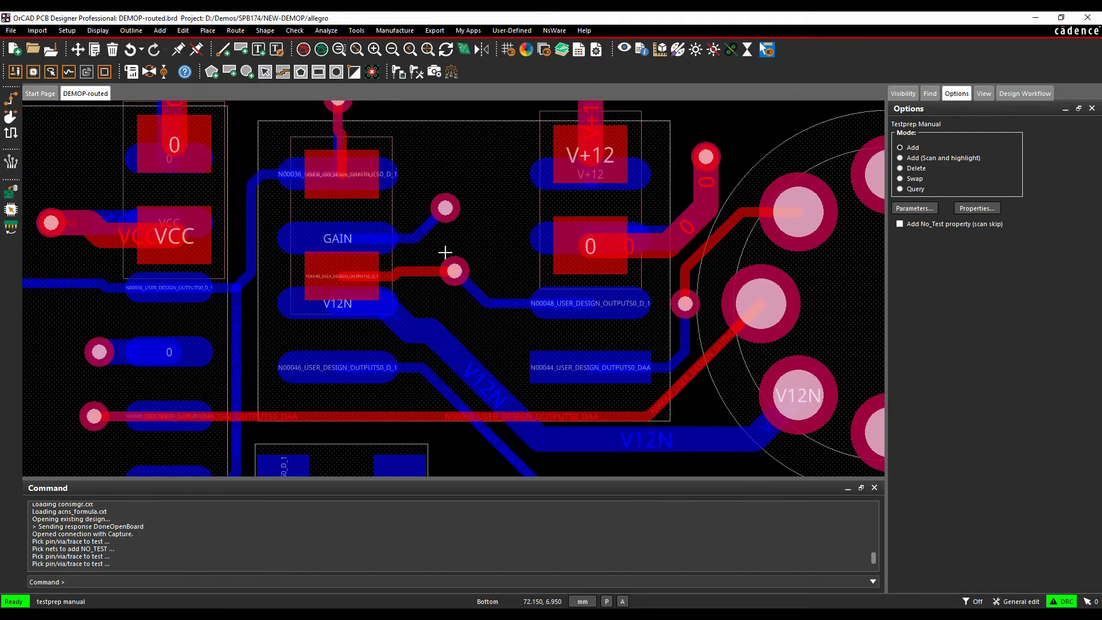
{"action": "left_click", "coordinate": [453, 272]}
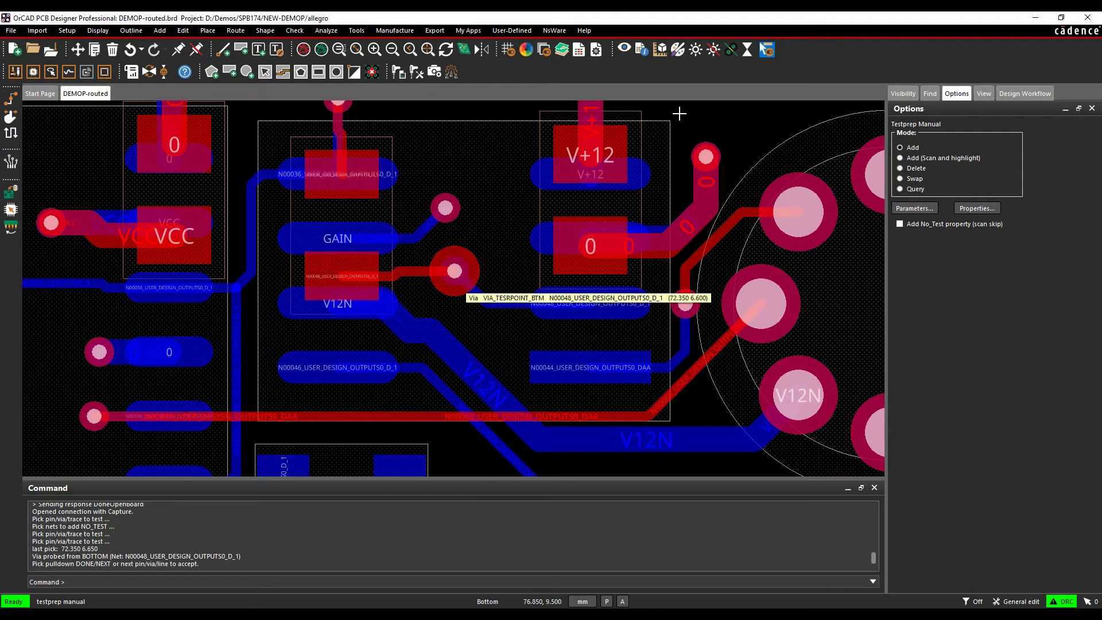
Show the Probe_Top and Probe_Bottom manufacturing layers, colouring Probe_Bottom yellow.
{"action": "left_click", "coordinate": [527, 51]}
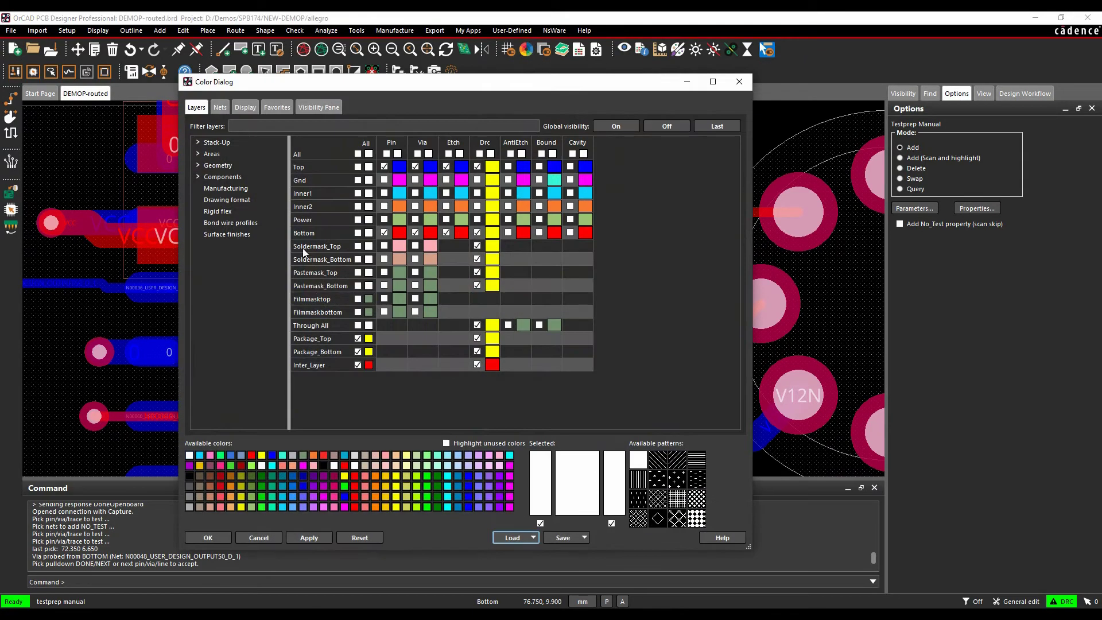
{"action": "left_click", "coordinate": [221, 191]}
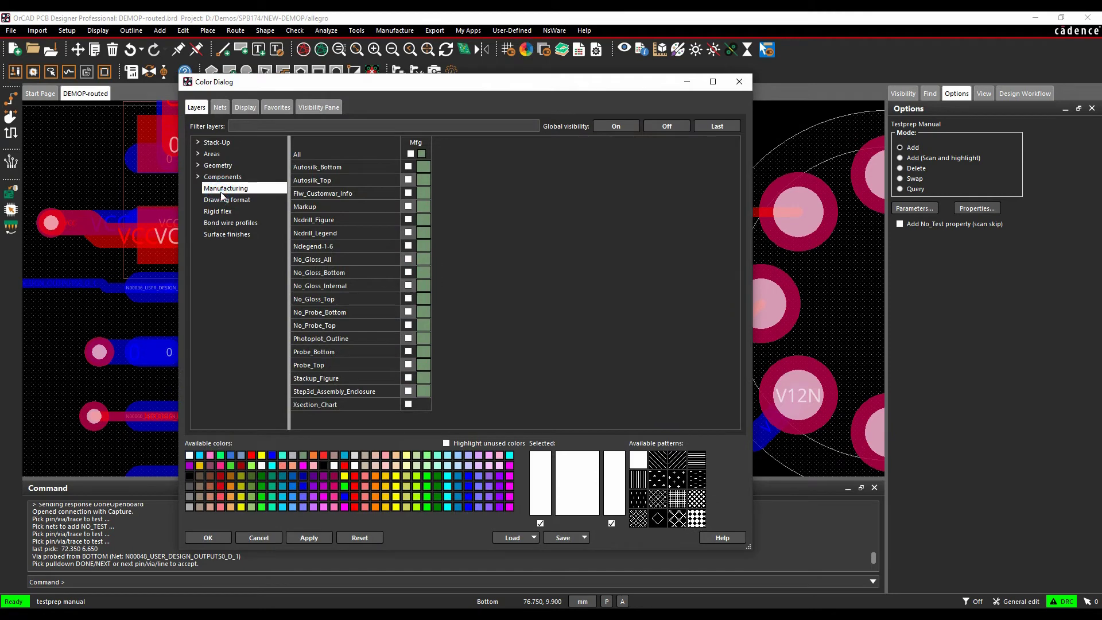
{"action": "left_click", "coordinate": [423, 364]}
{"action": "left_click", "coordinate": [408, 351]}
{"action": "left_click", "coordinate": [346, 477]}
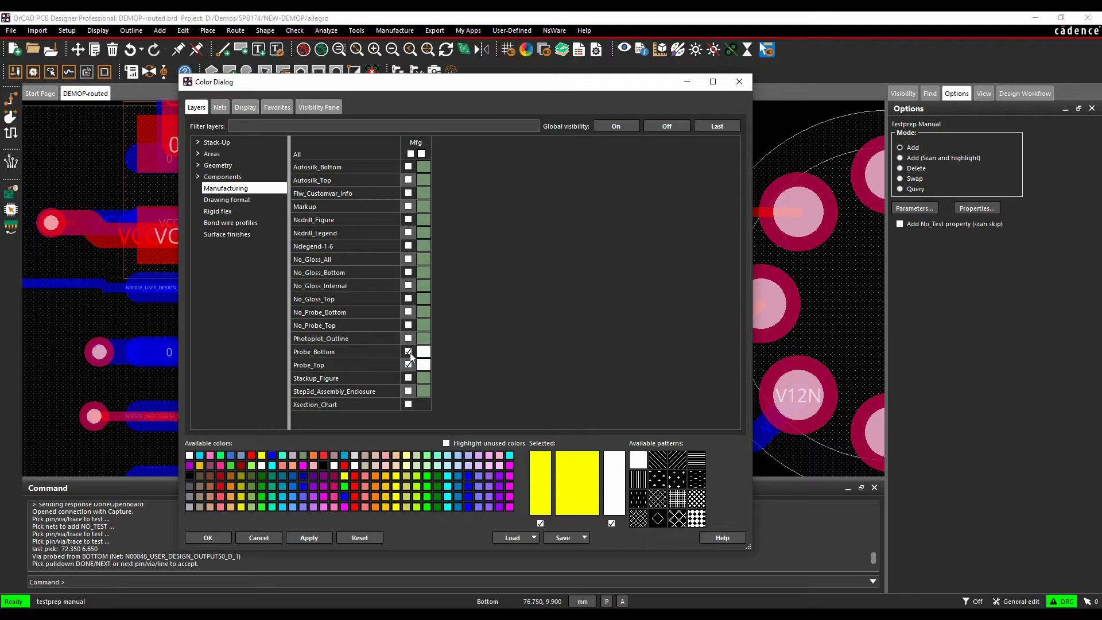
{"action": "left_click", "coordinate": [425, 351]}
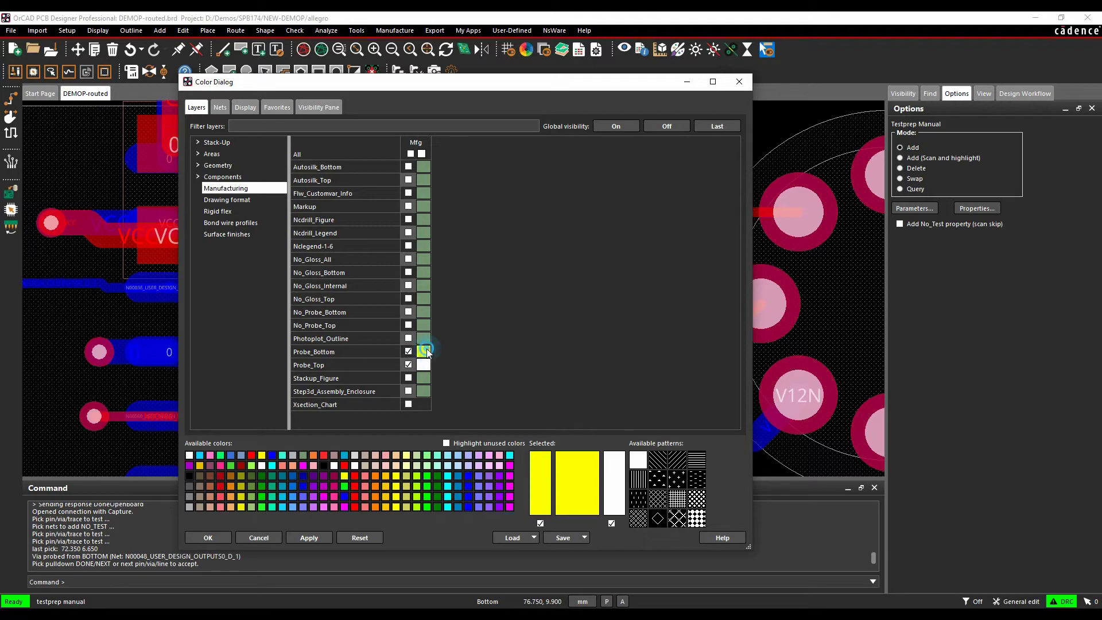
{"action": "left_click", "coordinate": [217, 534]}
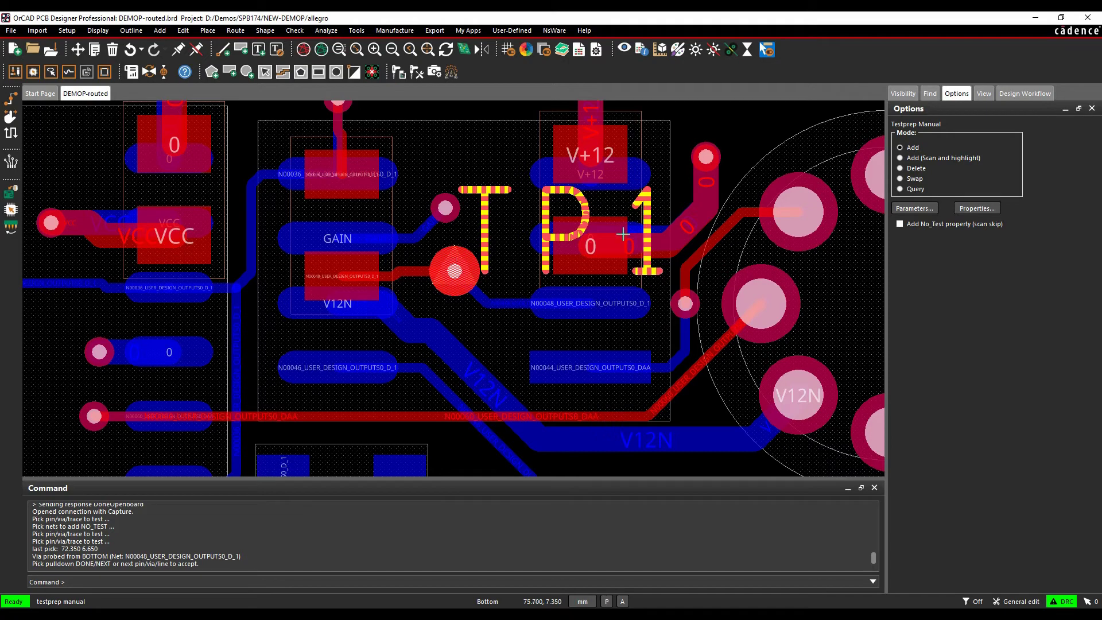
Add test points TP2–TP6 on the GAIN, neighbouring, VCC and RESET vias.
{"action": "left_click", "coordinate": [445, 207]}
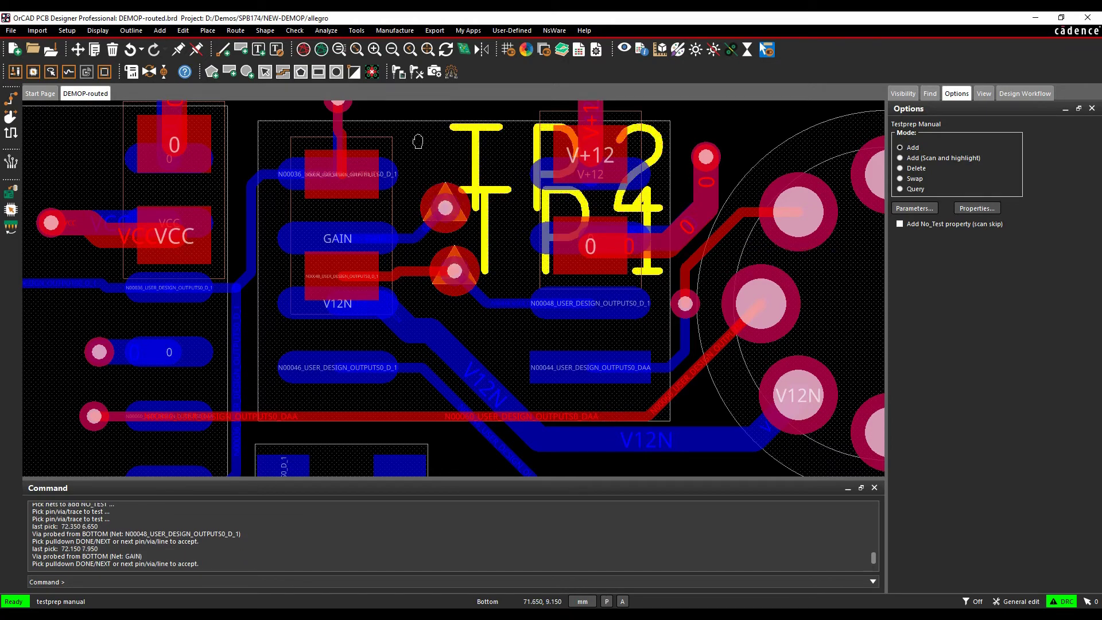
{"action": "middle_click_drag", "start_coordinate": [418, 142], "coordinate": [427, 321]}
{"action": "left_click", "coordinate": [347, 277]}
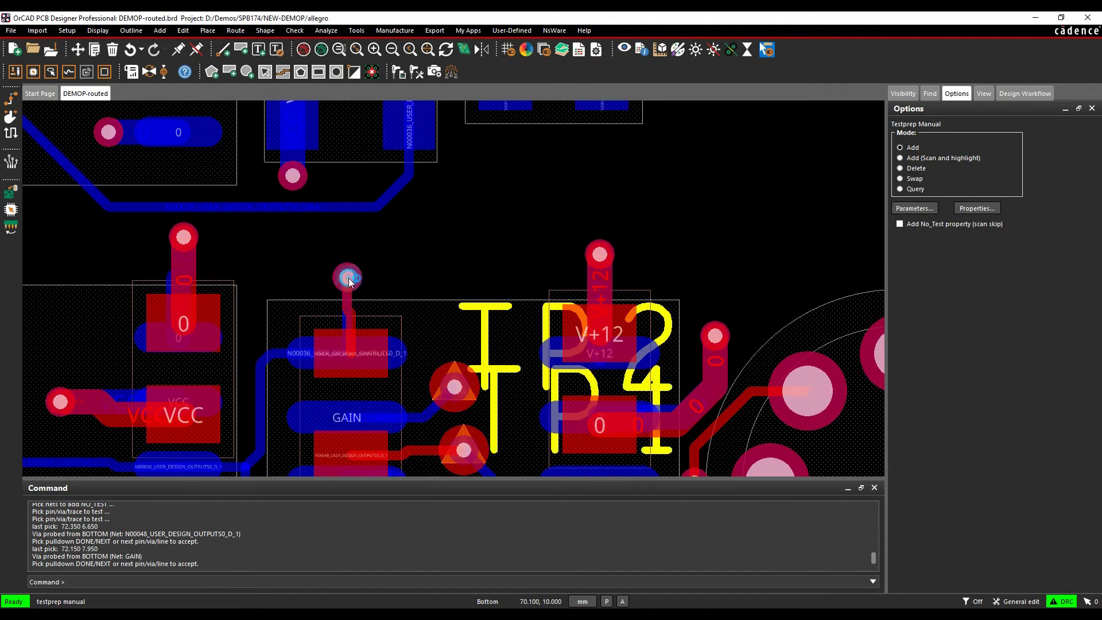
{"action": "left_click", "coordinate": [184, 237]}
{"action": "left_click", "coordinate": [61, 401]}
{"action": "scroll", "coordinate": [69, 333], "scroll_direction": "down", "scroll_amount": 3}
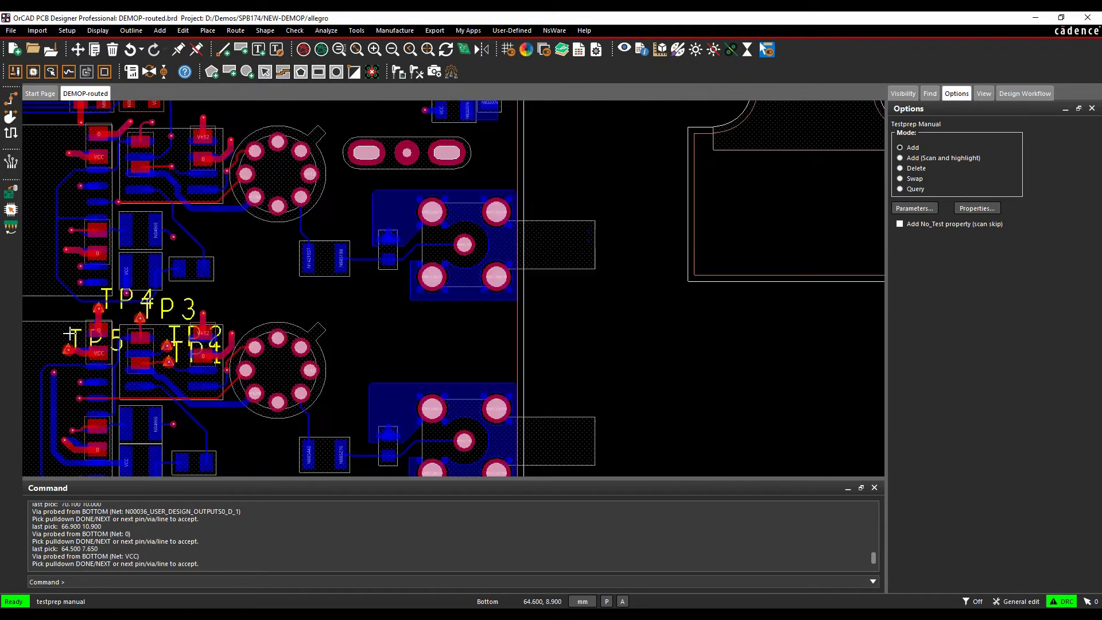
{"action": "middle_click_drag", "start_coordinate": [56, 264], "coordinate": [435, 441]}
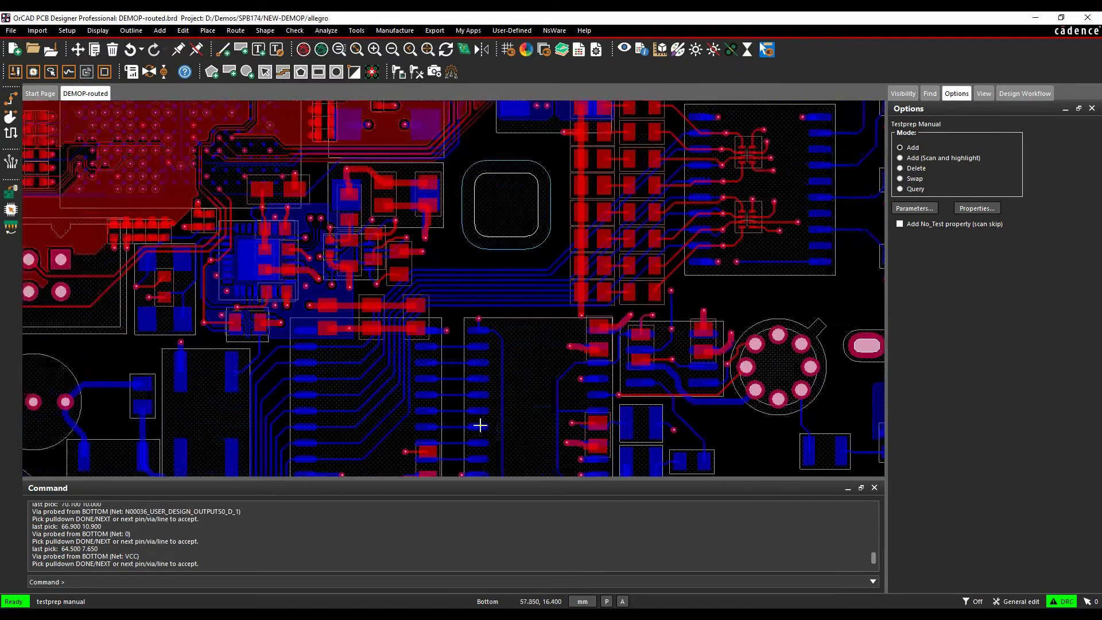
{"action": "scroll", "coordinate": [220, 311], "scroll_direction": "up", "scroll_amount": 5}
{"action": "middle_click_drag", "start_coordinate": [273, 228], "coordinate": [368, 395]}
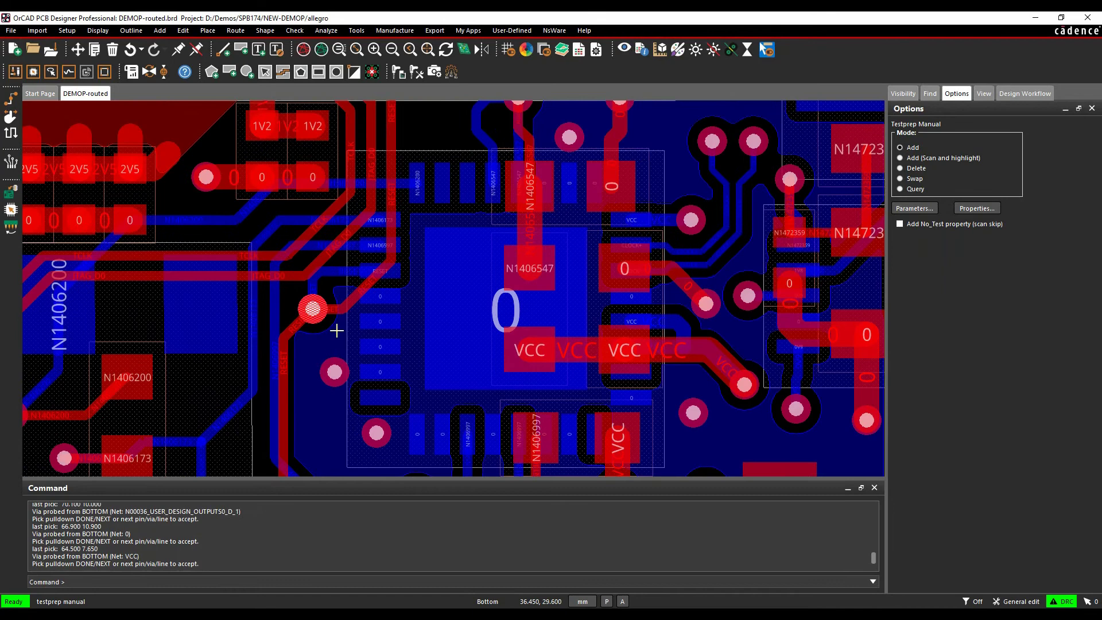
{"action": "left_click", "coordinate": [309, 307]}
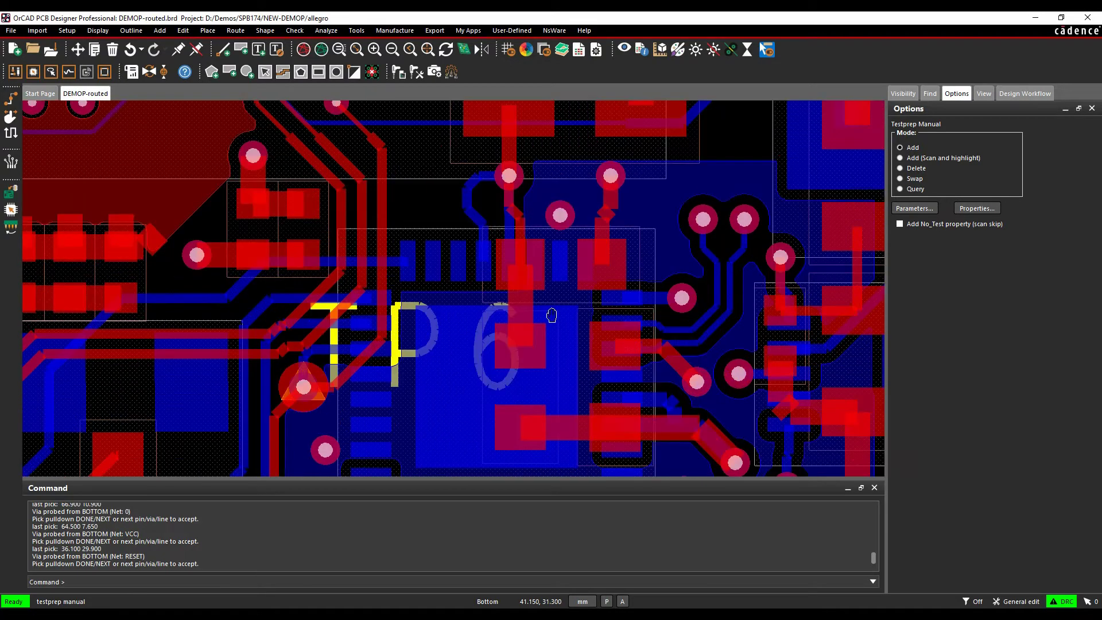
Add TP7 on the N1406547 via and TP8 on the N1406997 via.
{"action": "middle_click_drag", "start_coordinate": [552, 315], "coordinate": [551, 329]}
{"action": "left_click", "coordinate": [508, 189]}
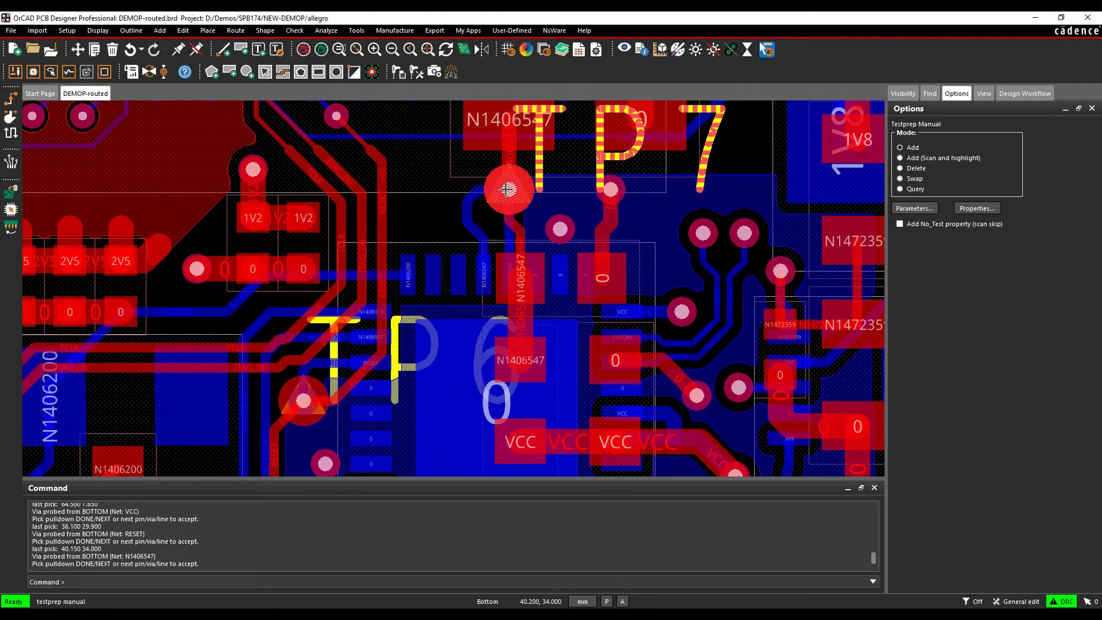
{"action": "middle_click_drag", "start_coordinate": [302, 463], "coordinate": [189, 145]}
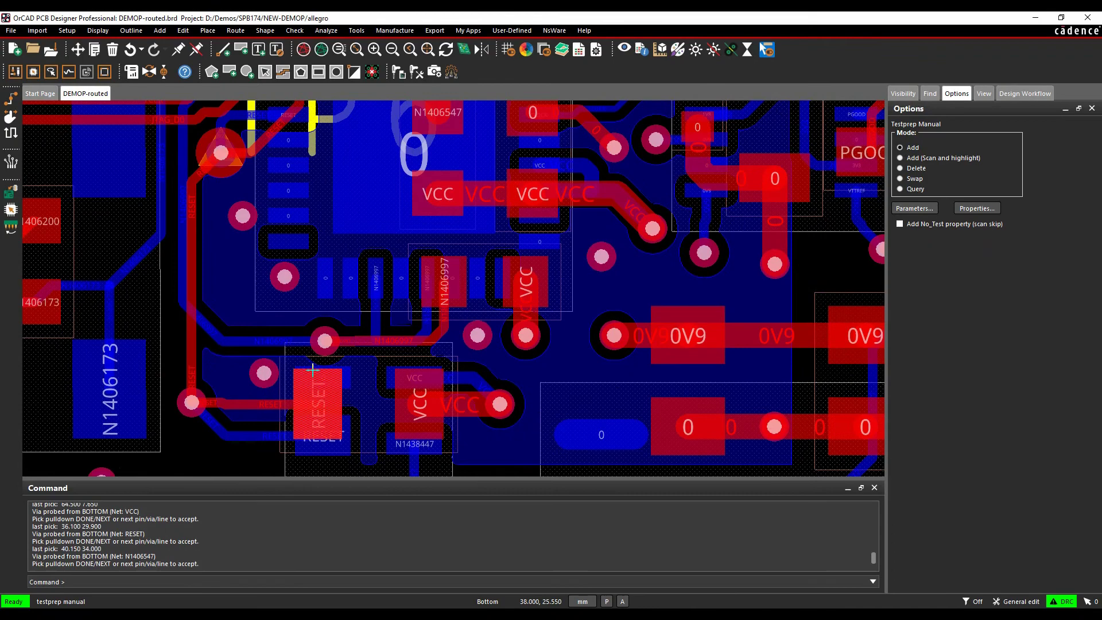
{"action": "left_click", "coordinate": [325, 342]}
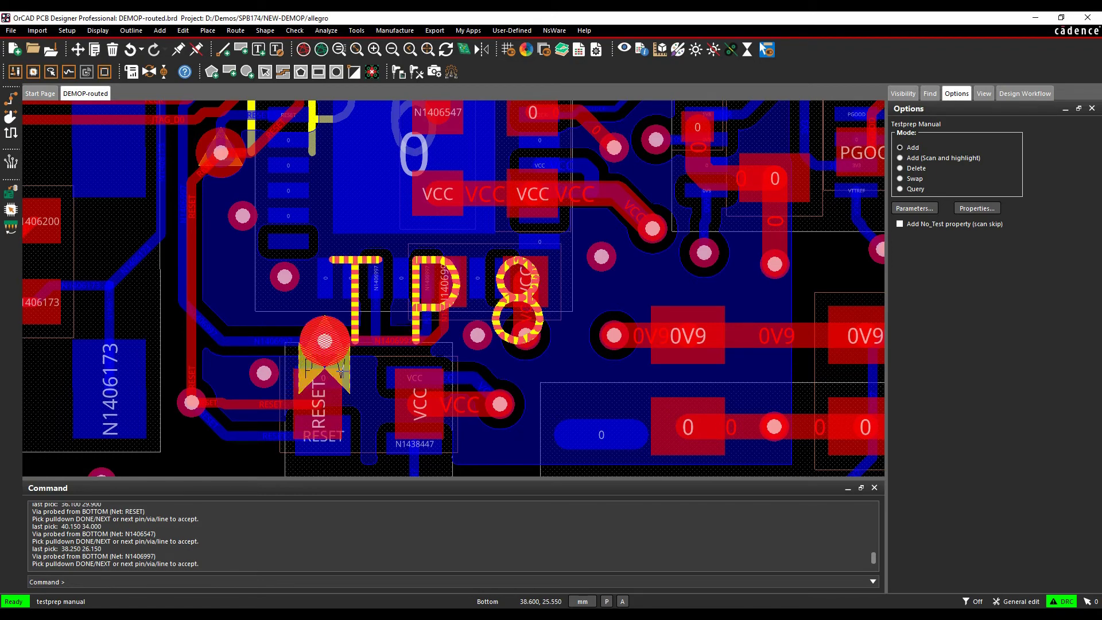
Finish placing test points with Done.
{"action": "scroll", "coordinate": [340, 369], "scroll_direction": "down", "scroll_amount": 2}
{"action": "right_click", "coordinate": [271, 425]}
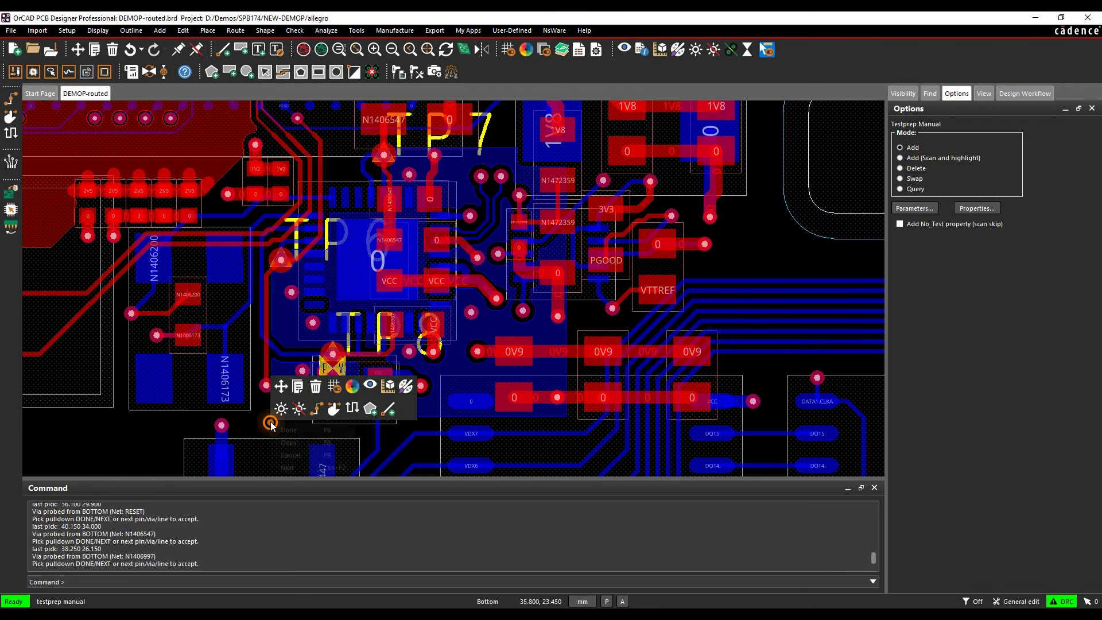
{"action": "left_click", "coordinate": [289, 430]}
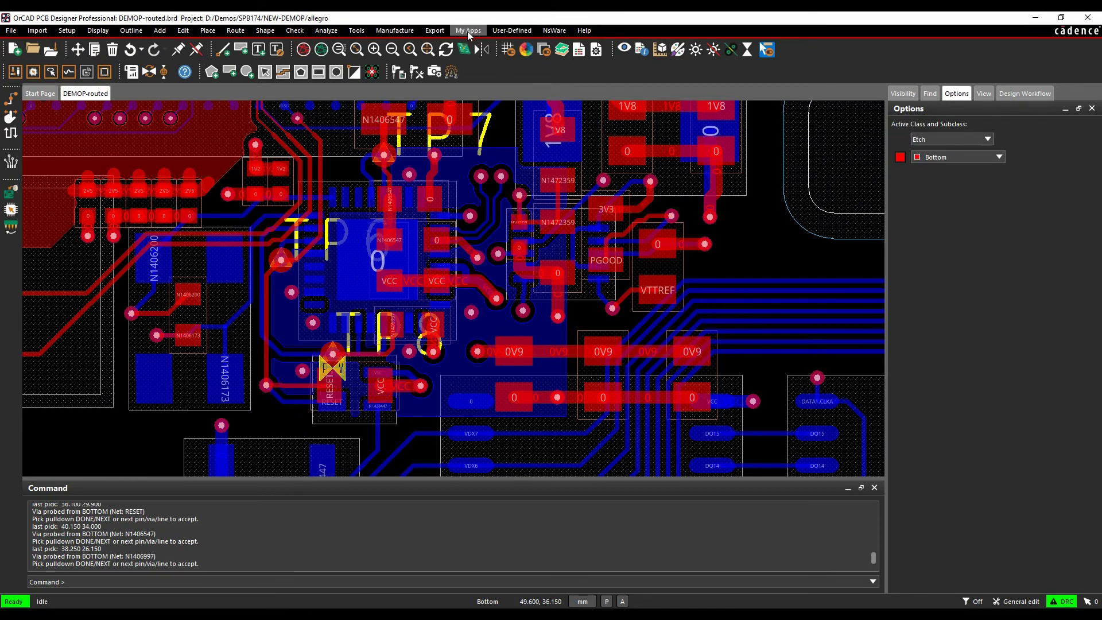
Generate the Testprep Report and scroll to its totals of 8 bottom-side testprobes.
{"action": "left_click", "coordinate": [435, 31]}
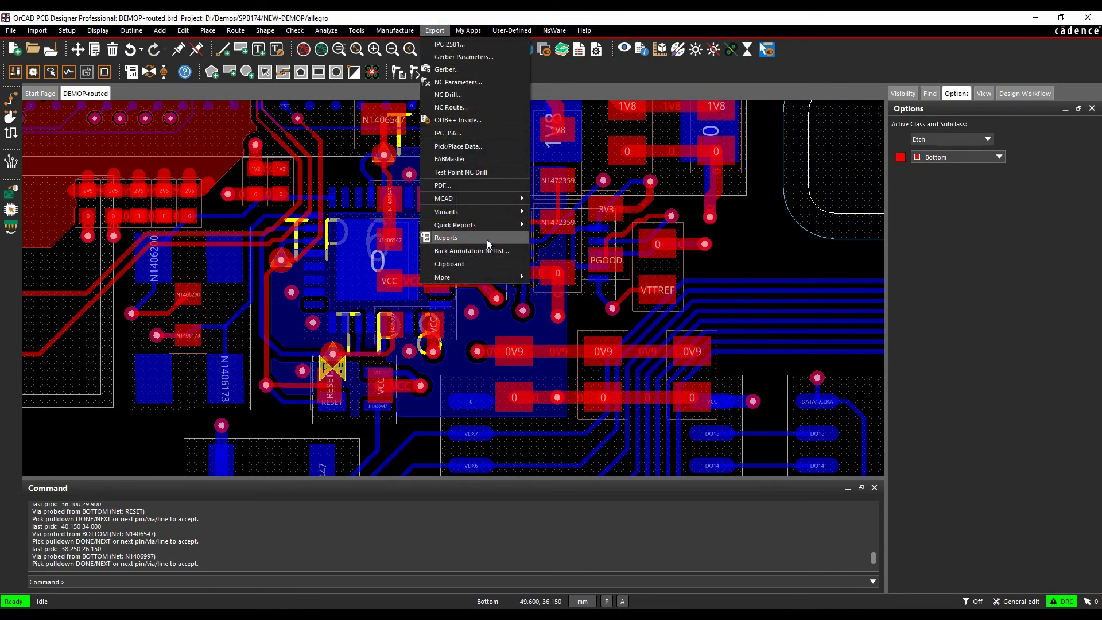
{"action": "mouse_move", "coordinate": [484, 230]}
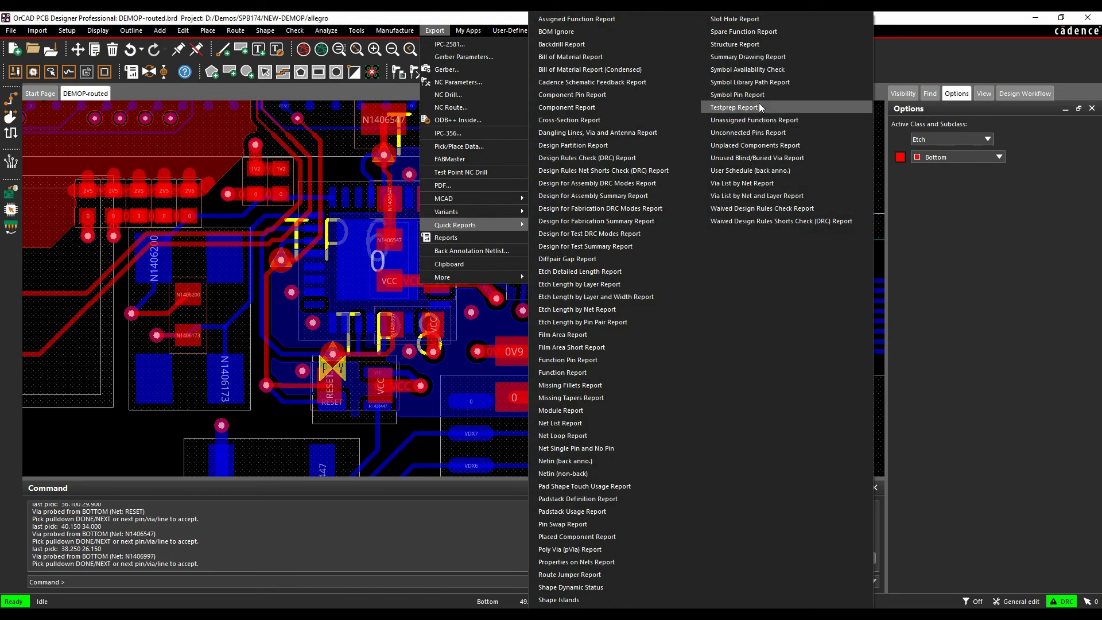
{"action": "left_click", "coordinate": [756, 109]}
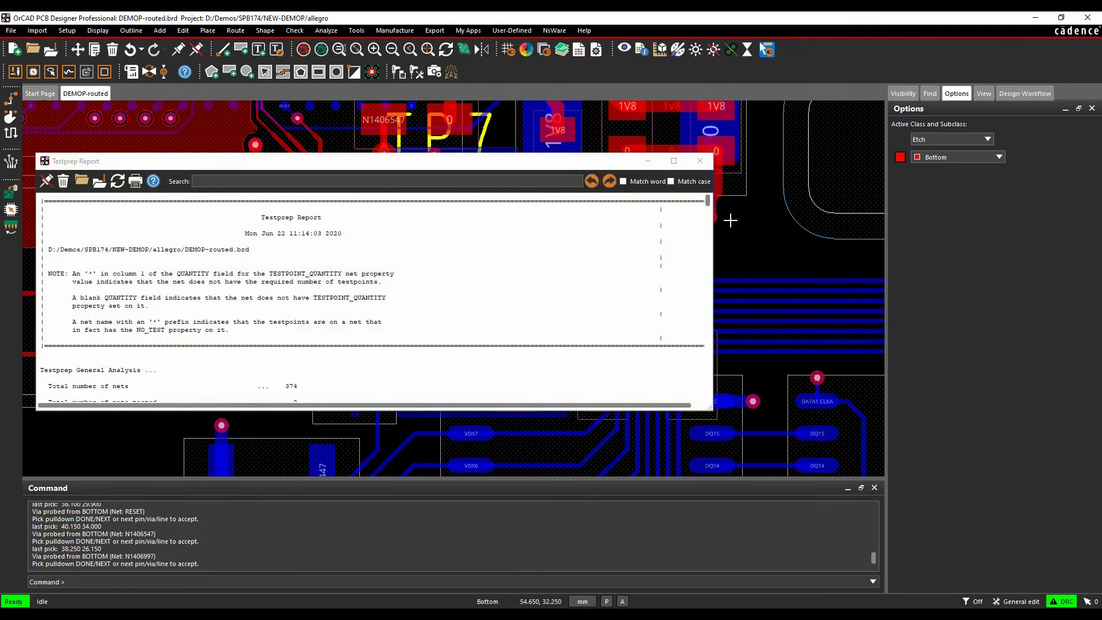
{"action": "scroll", "coordinate": [336, 282], "scroll_direction": "down", "scroll_amount": 4}
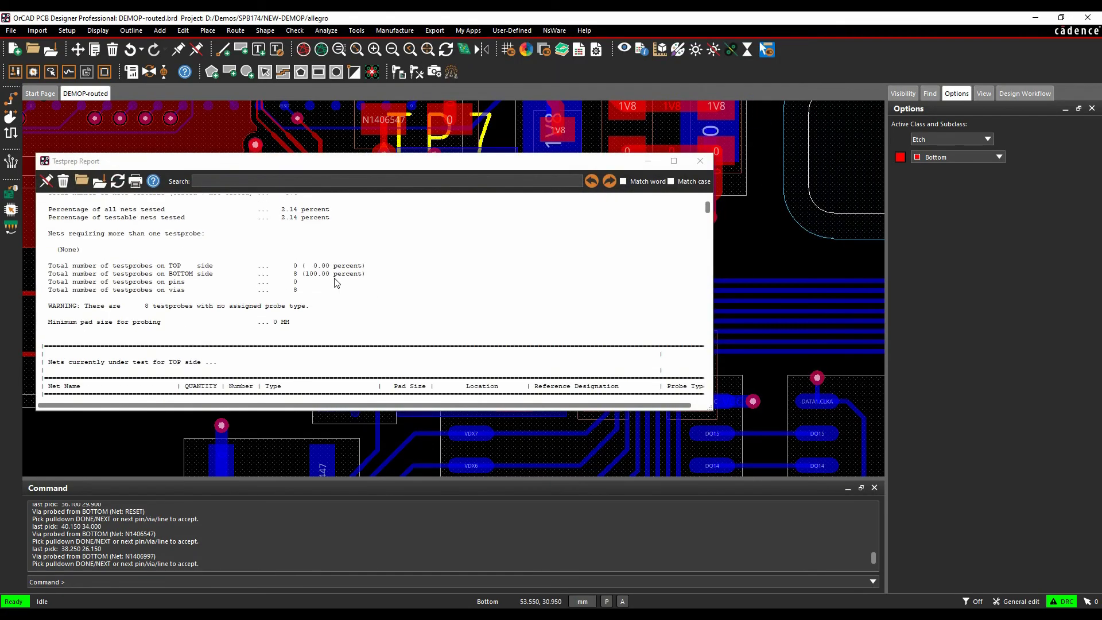
Browse the Test Points submenu of the Manufacture menu over the open Testprep Report.
{"action": "left_click", "coordinate": [406, 31]}
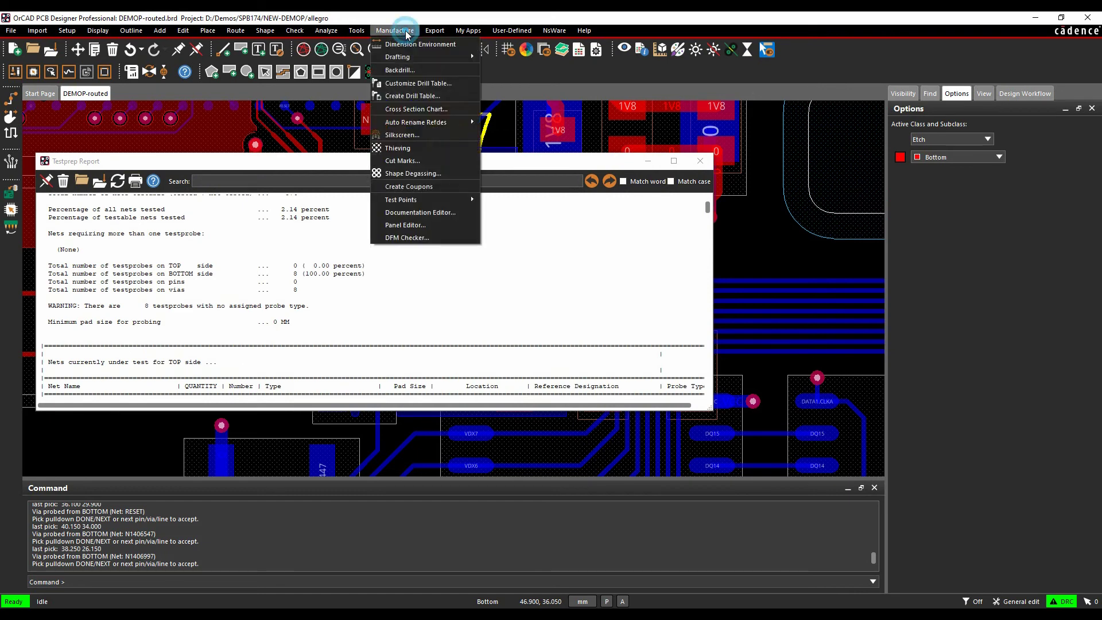
{"action": "mouse_move", "coordinate": [418, 199]}
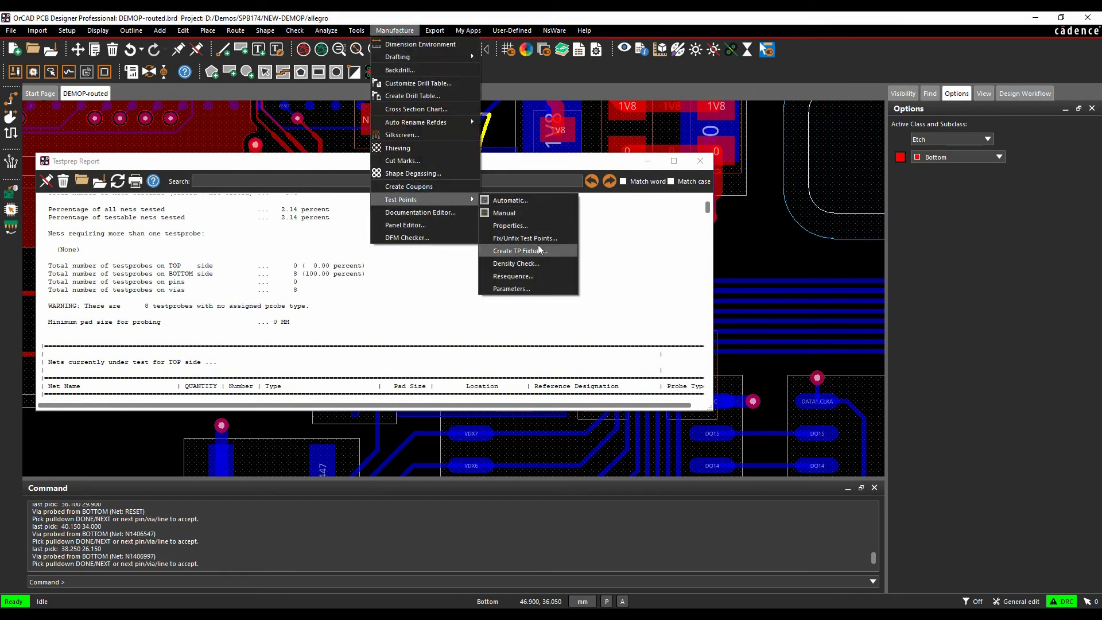